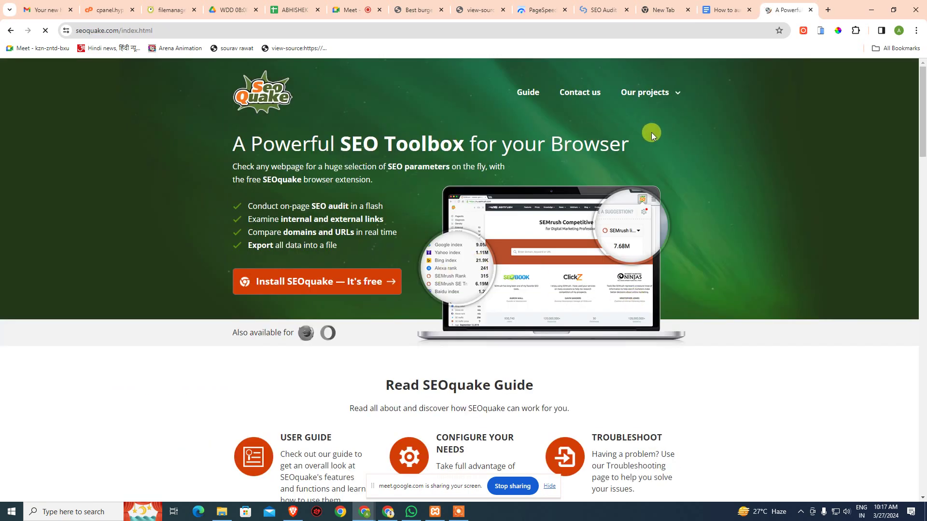
scroll(603, 101, down, 5)
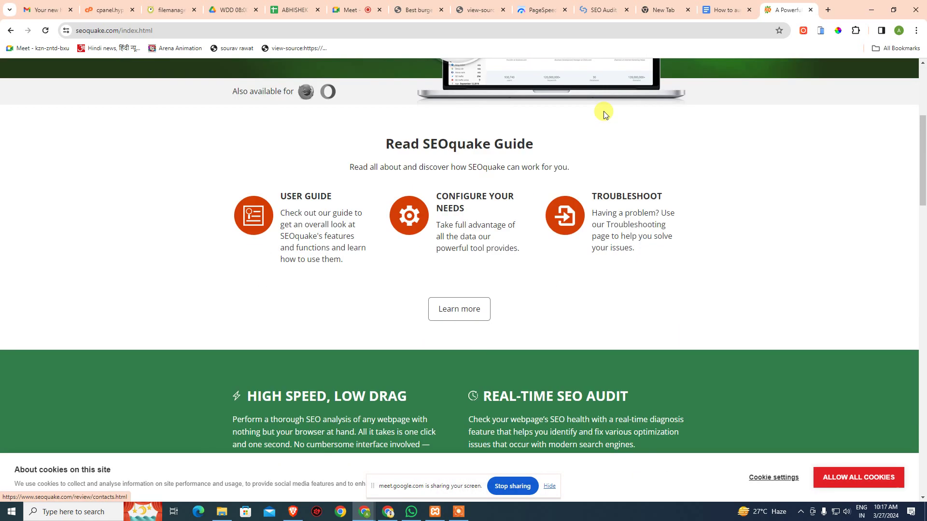
scroll(660, 196, up, 5)
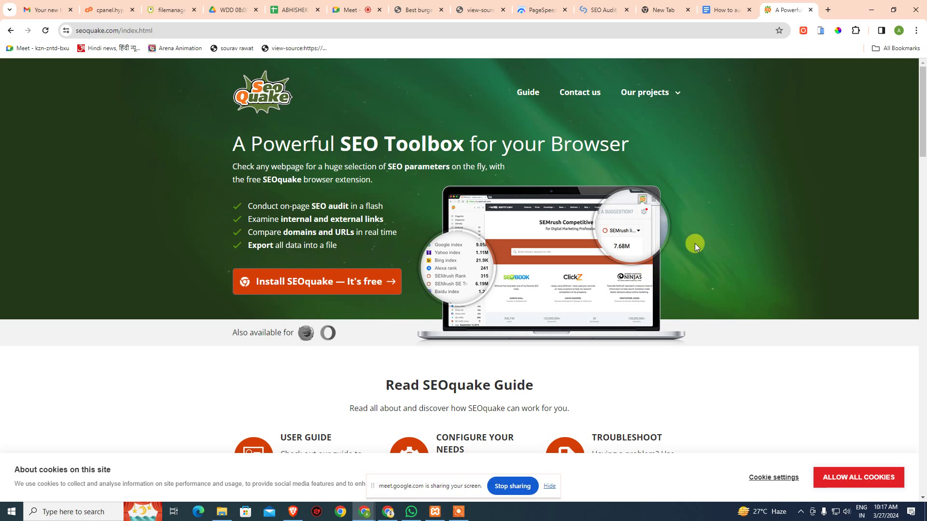
Search the web for "keywords everywhere" in a new tab and open the Keywords Everywhere website
click(827, 15)
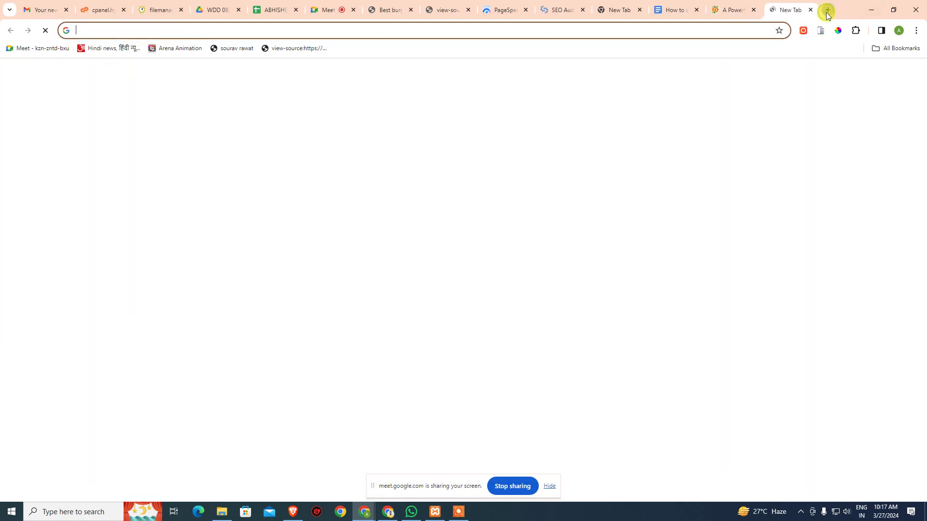
text(keywords)
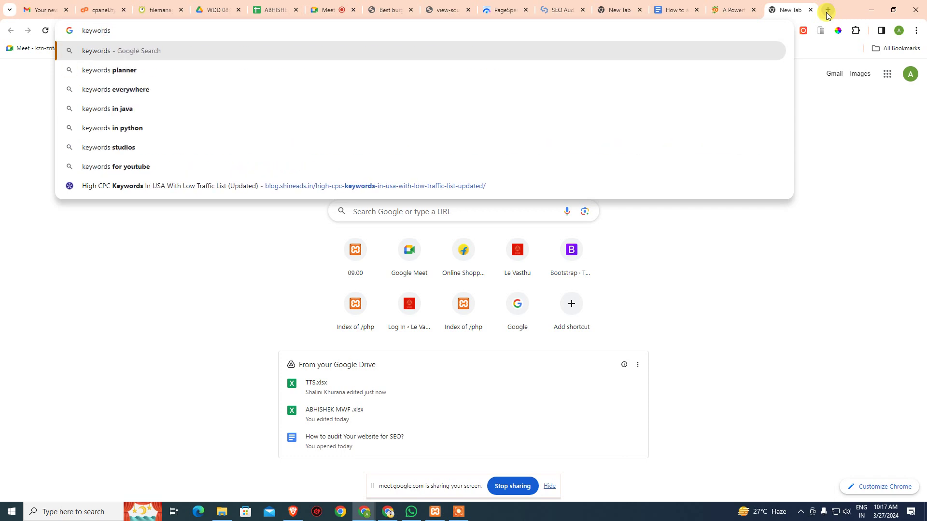
key(Down)
key(Down)
key(Return)
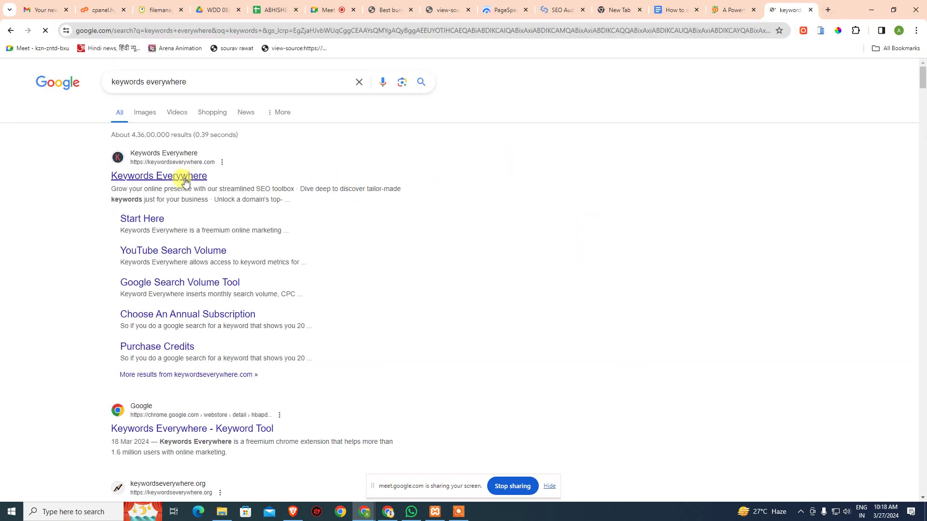
click(185, 176)
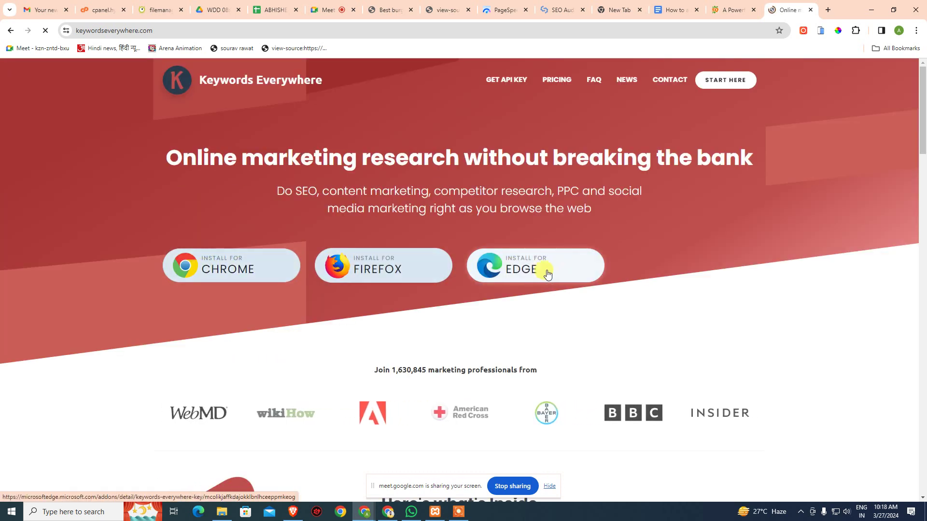
Install the "Keywords Everywhere - Keyword Tool" extension for Chrome from the Chrome Web Store
click(403, 270)
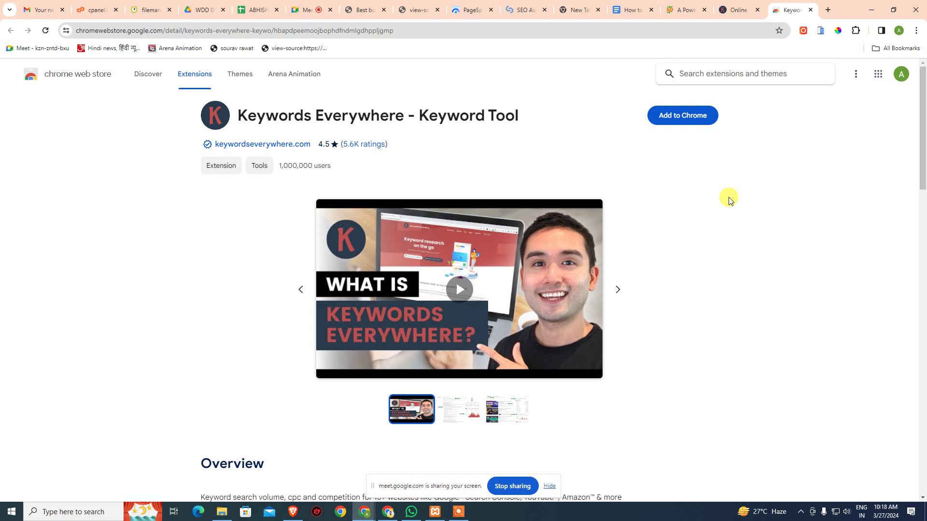
click(680, 117)
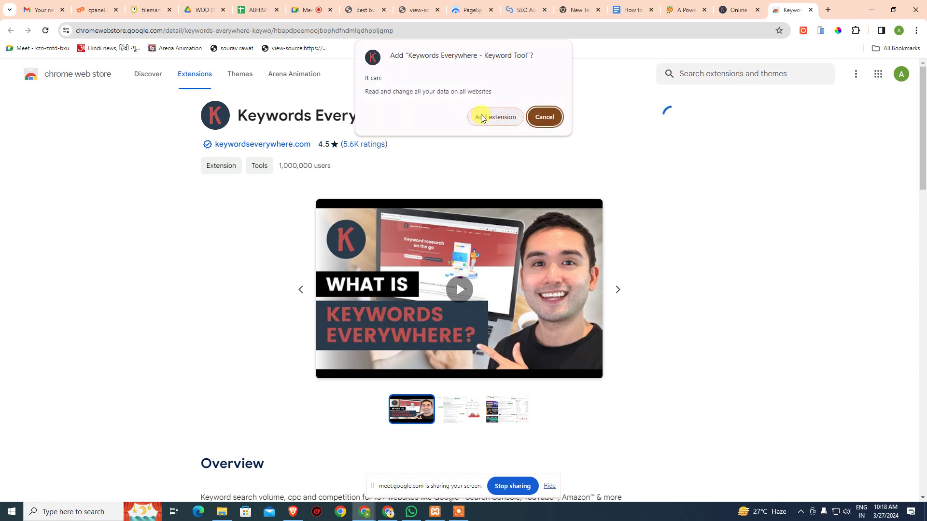
click(492, 117)
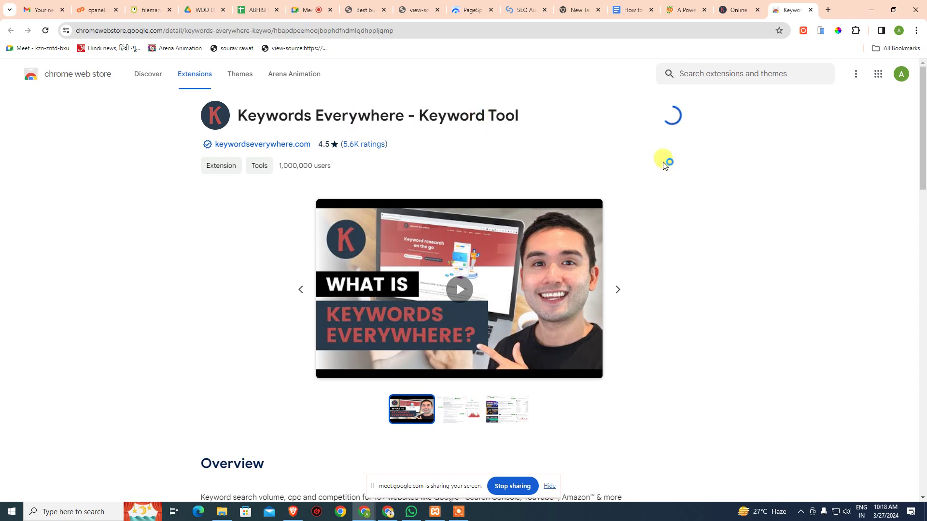
scroll(660, 201, down, 13)
scroll(683, 194, up, 13)
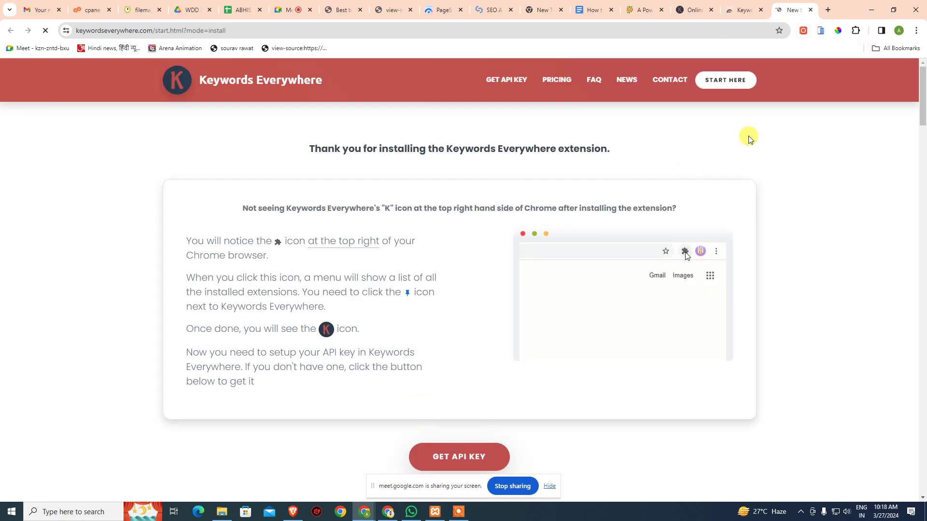
scroll(642, 219, down, 3)
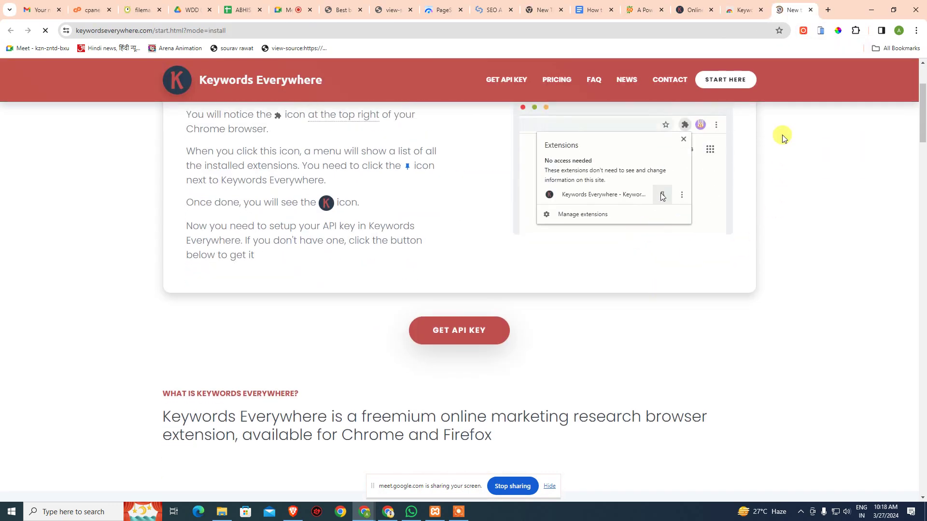
scroll(782, 135, up, 3)
Look for Keywords Everywhere in the browser's list of installed extensions and close the list
click(856, 30)
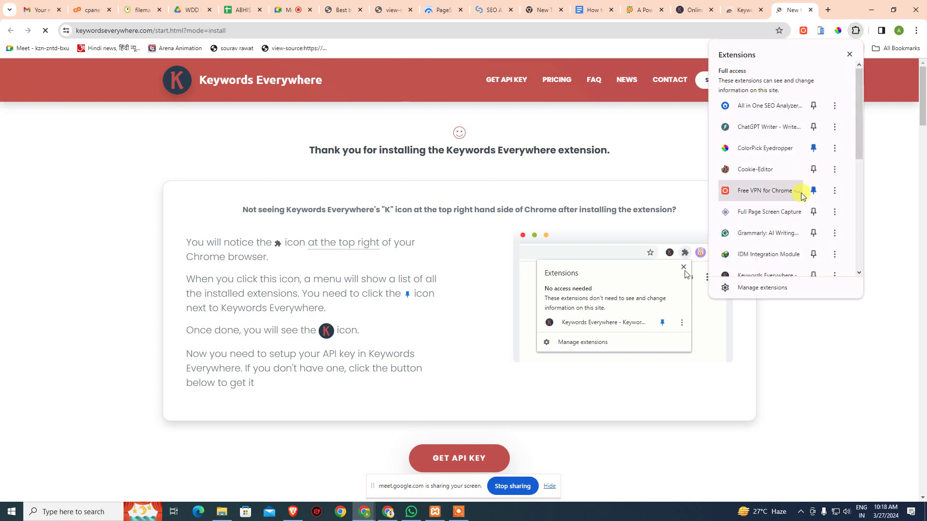
scroll(792, 217, down, 4)
scroll(743, 149, up, 2)
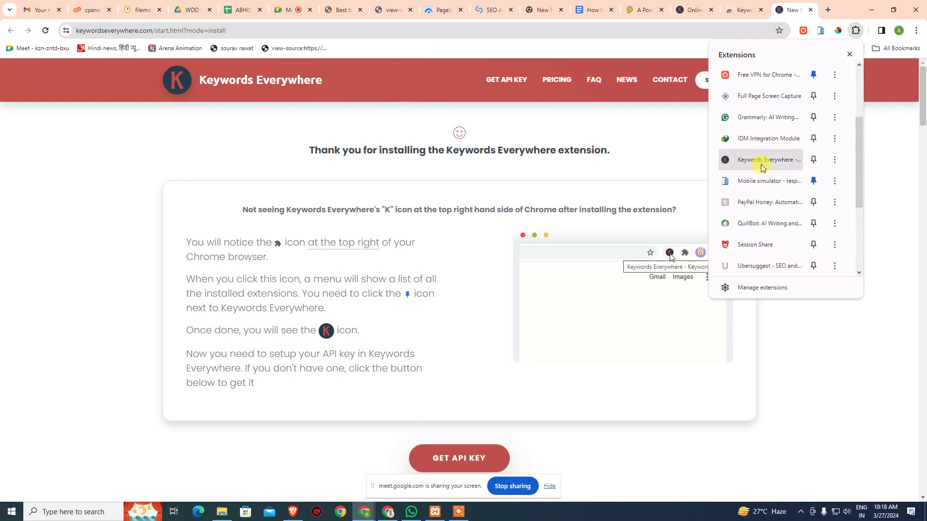
click(817, 341)
Search Google for "arena animation" in a new tab
click(828, 11)
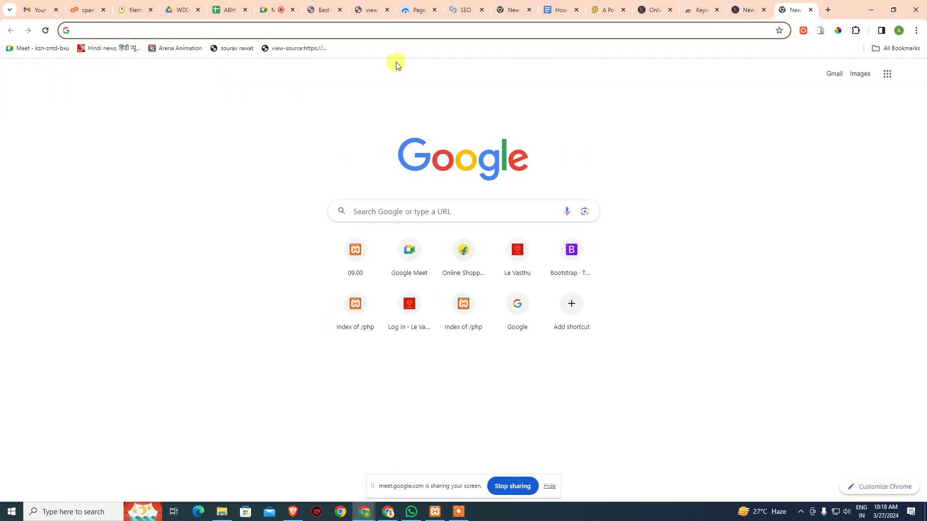
click(367, 209)
text(arena animation)
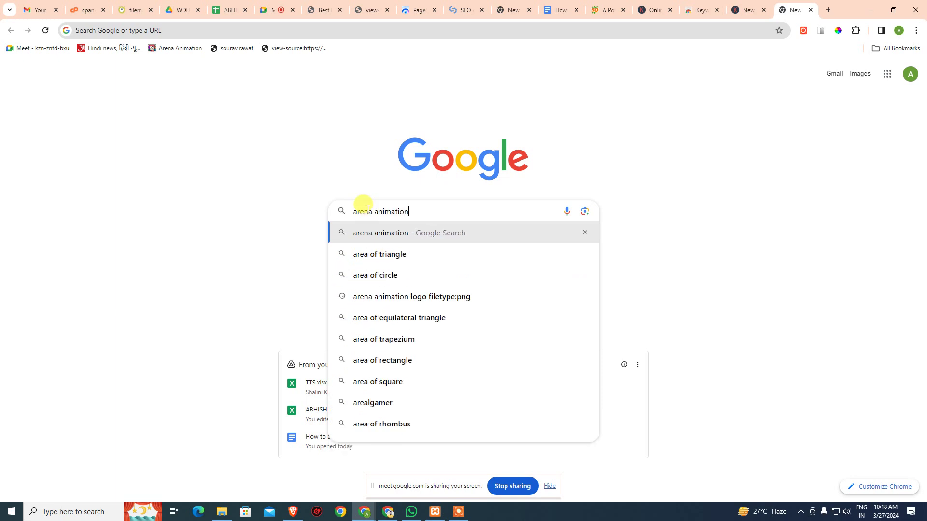
key(Return)
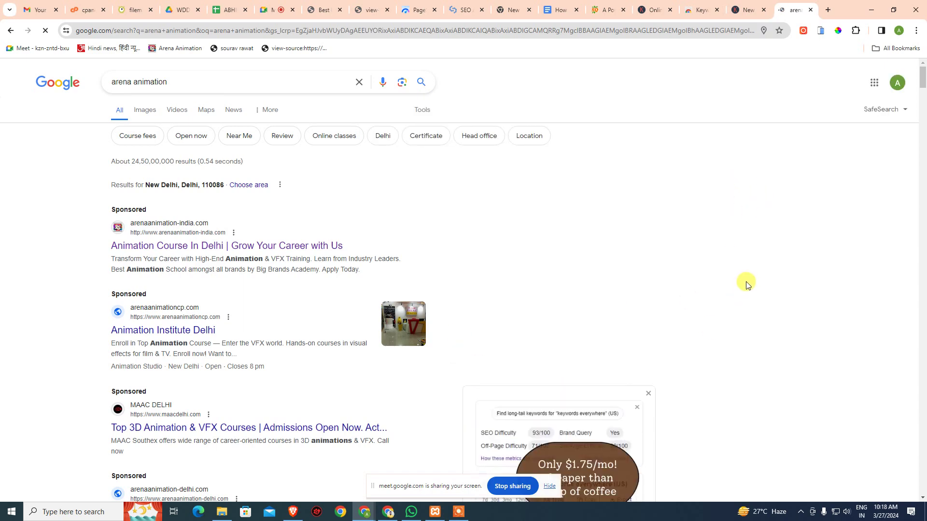
Examine the Keywords Everywhere difficulty and trend widget beside the search results, enlarging the page to read it
scroll(753, 285, down, 6)
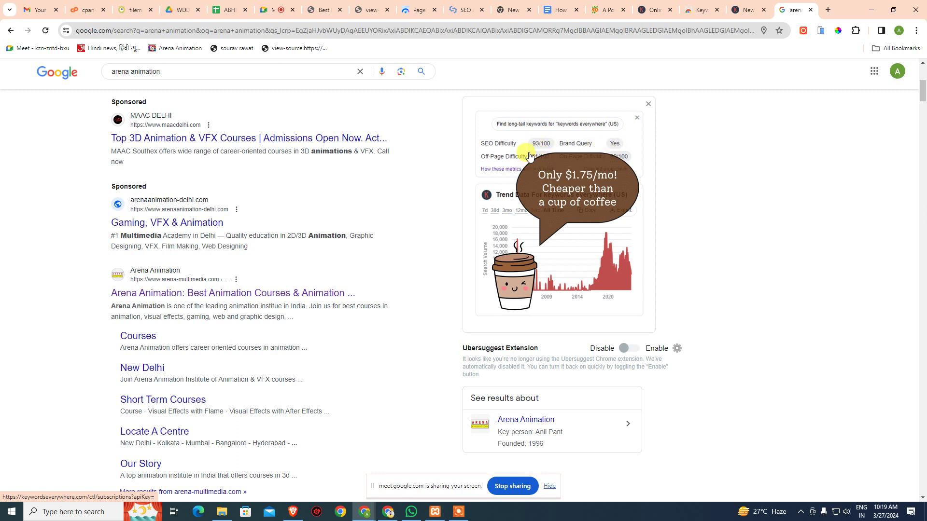
scroll(523, 189, up, 4)
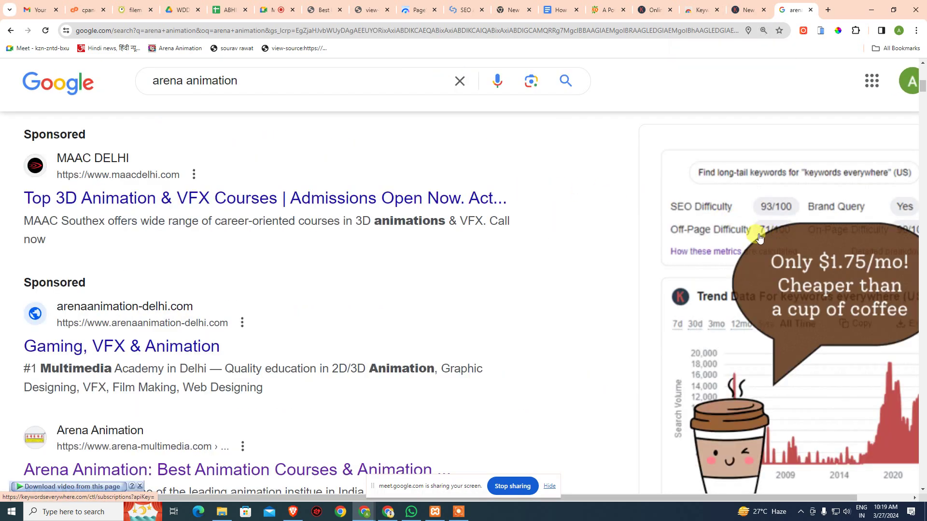
scroll(759, 237, down, 4)
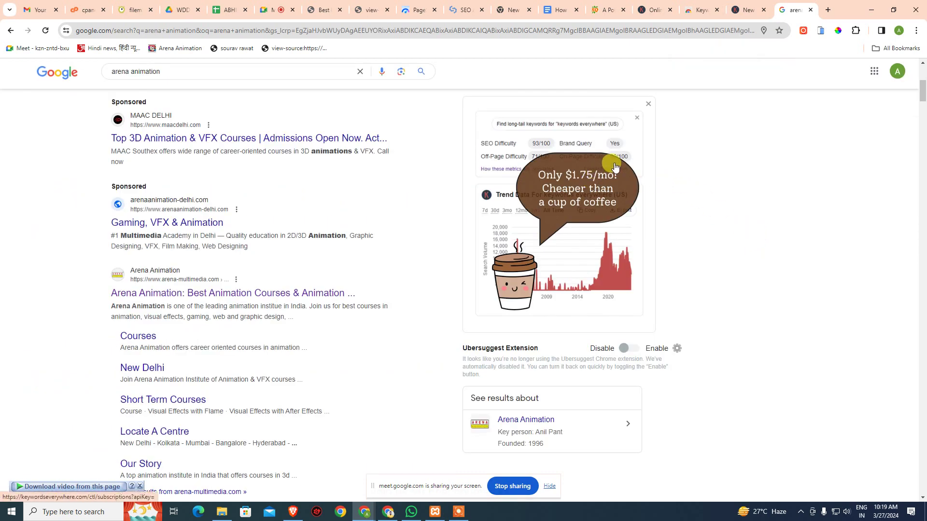
scroll(619, 166, up, 2)
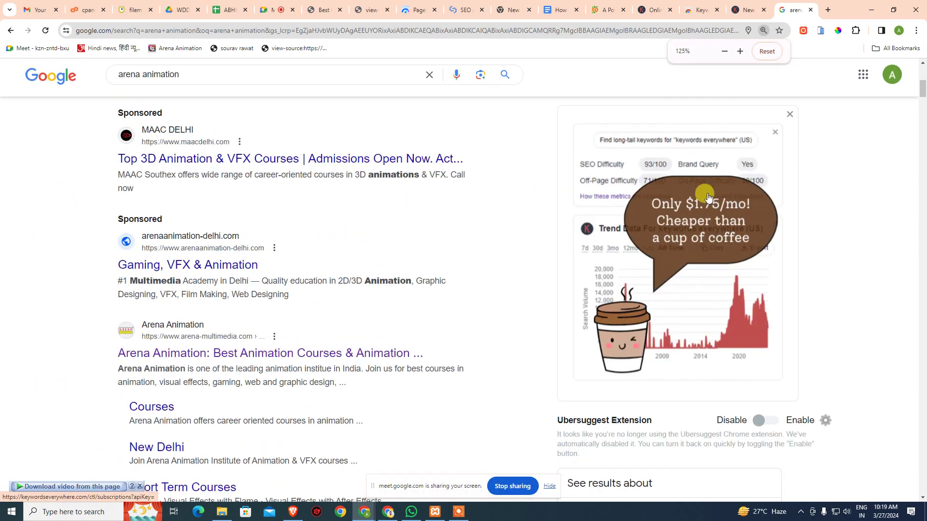
scroll(708, 198, down, 2)
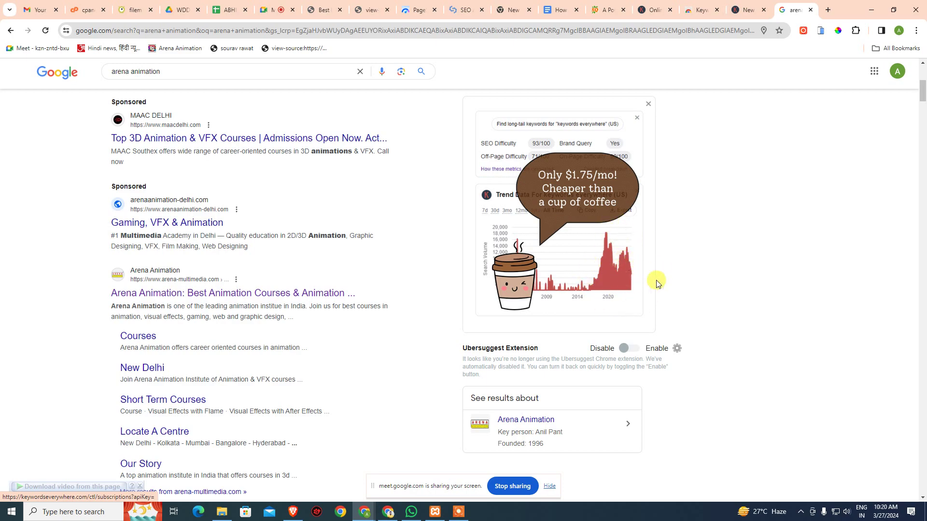
scroll(554, 243, down, 5)
scroll(554, 242, up, 2)
scroll(514, 240, down, 13)
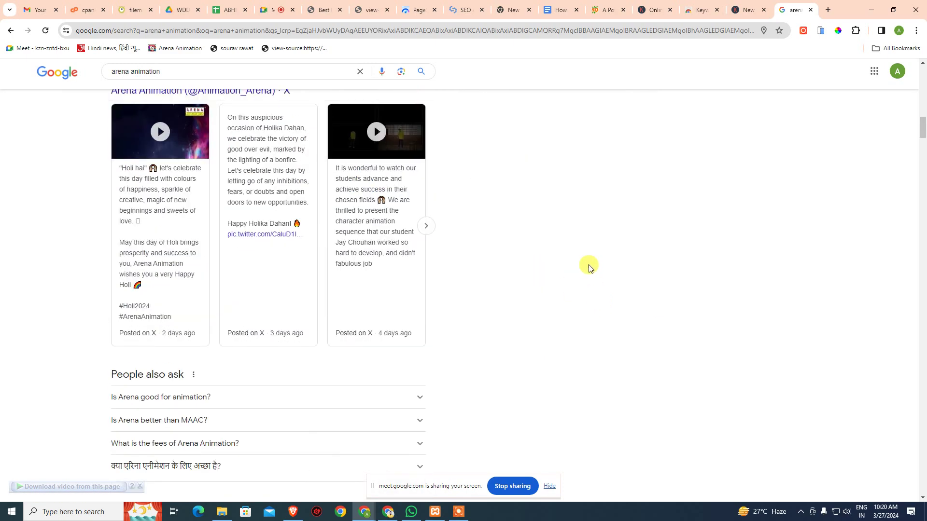
scroll(589, 265, up, 14)
scroll(587, 257, up, 4)
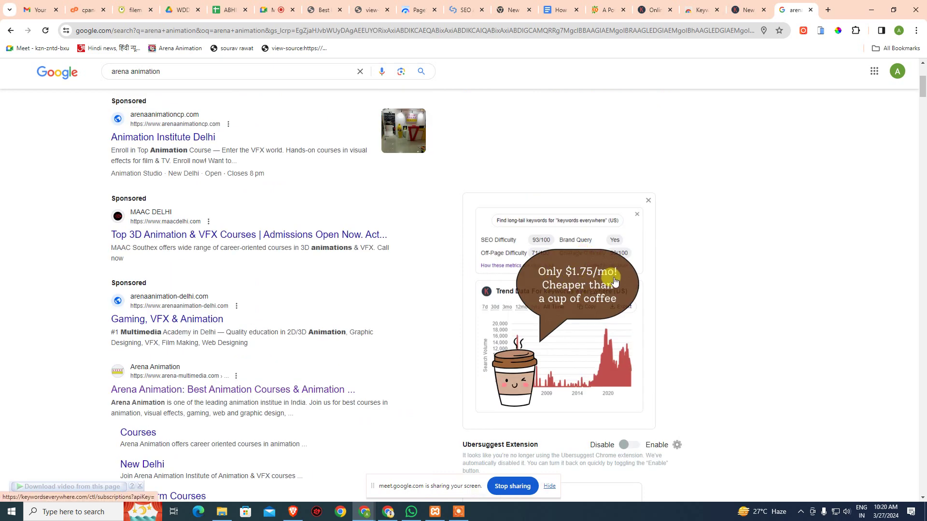
Open the Keywords Everywhere subscription plans from the results page widget and examine the Bronze plan's keyword and backlink limits
click(570, 299)
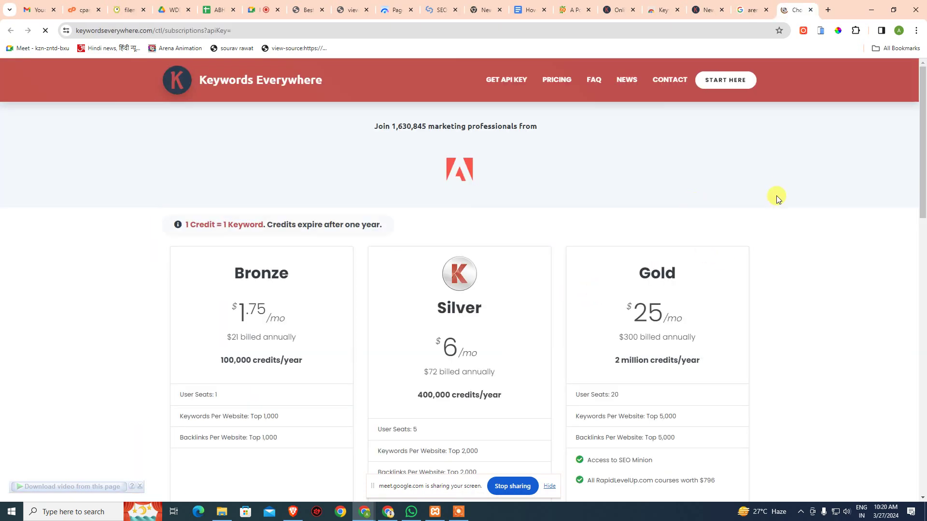
scroll(430, 306, down, 2)
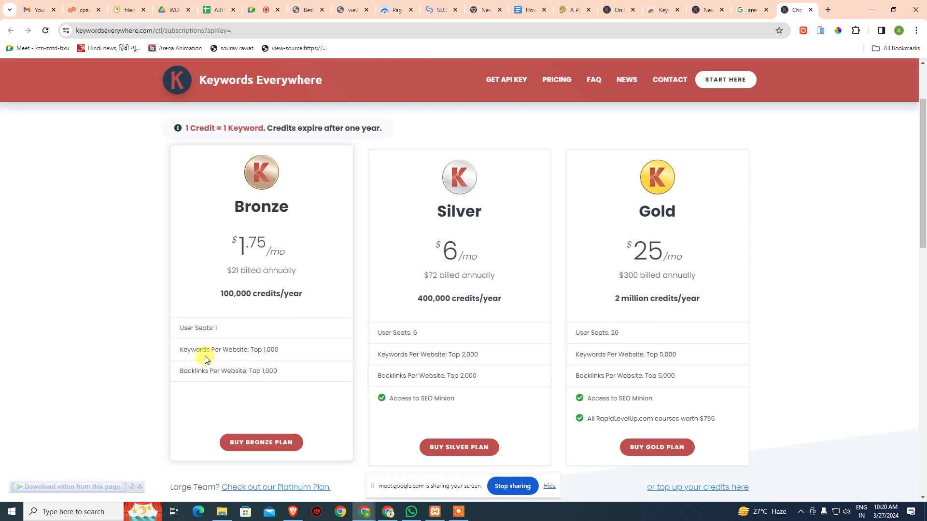
double_click(269, 351)
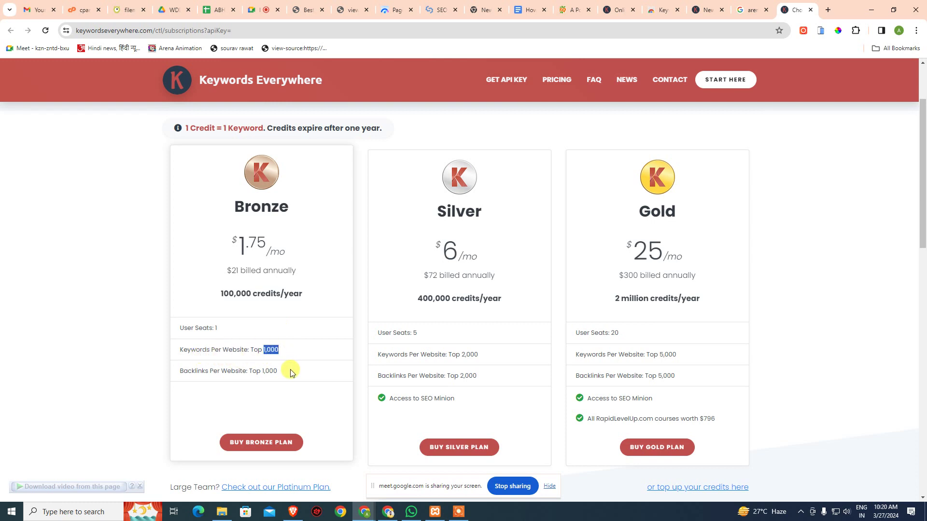
click(291, 370)
drag(230, 370, 308, 375)
click(311, 376)
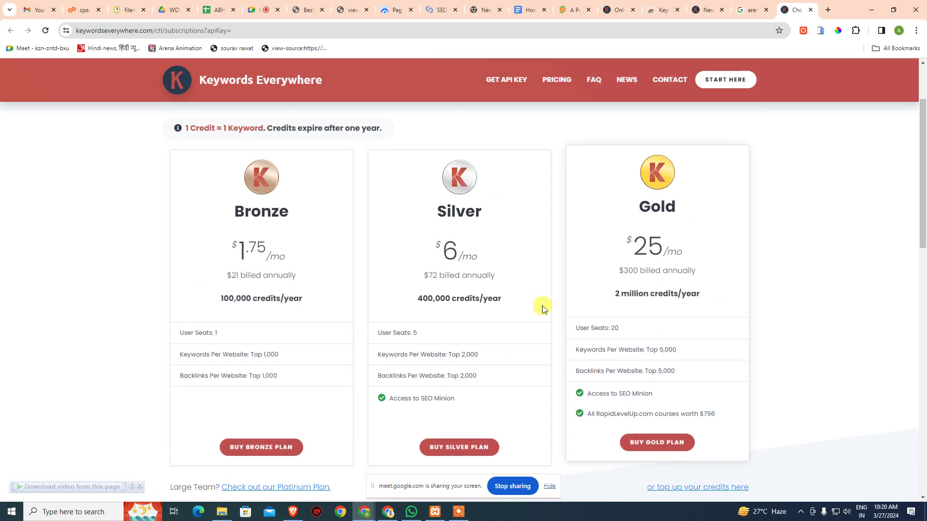
Examine how credits relate to keywords and the Bronze plan's yearly credit allowance
scroll(507, 305, down, 5)
scroll(476, 304, up, 6)
scroll(440, 270, up, 1)
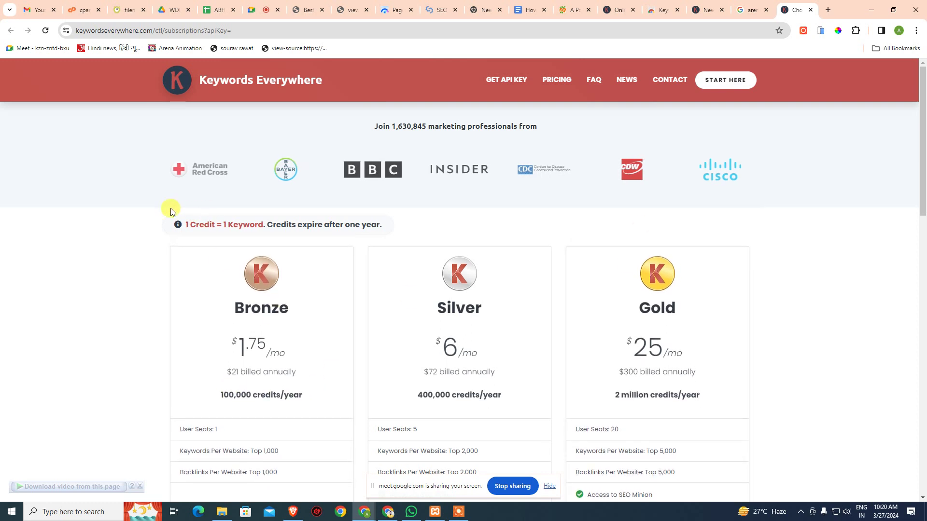
drag(218, 228, 266, 225)
click(283, 238)
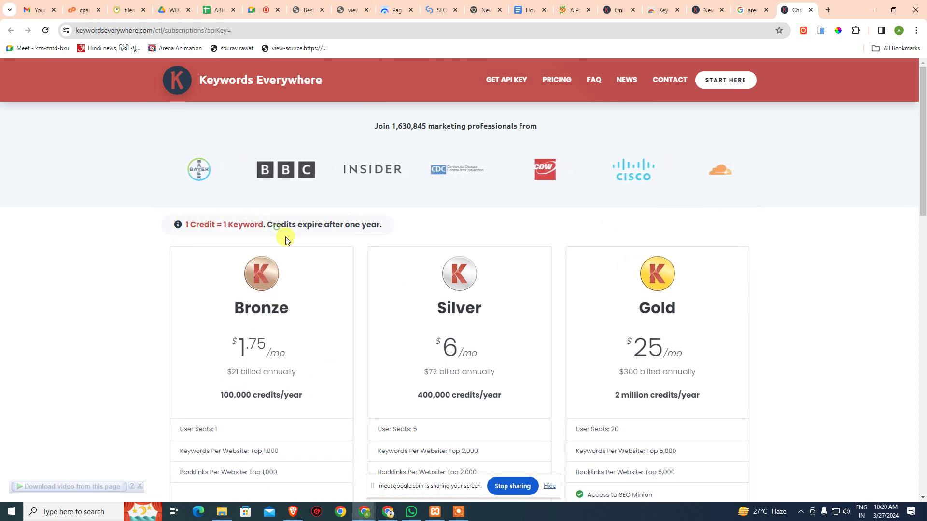
drag(214, 389, 282, 390)
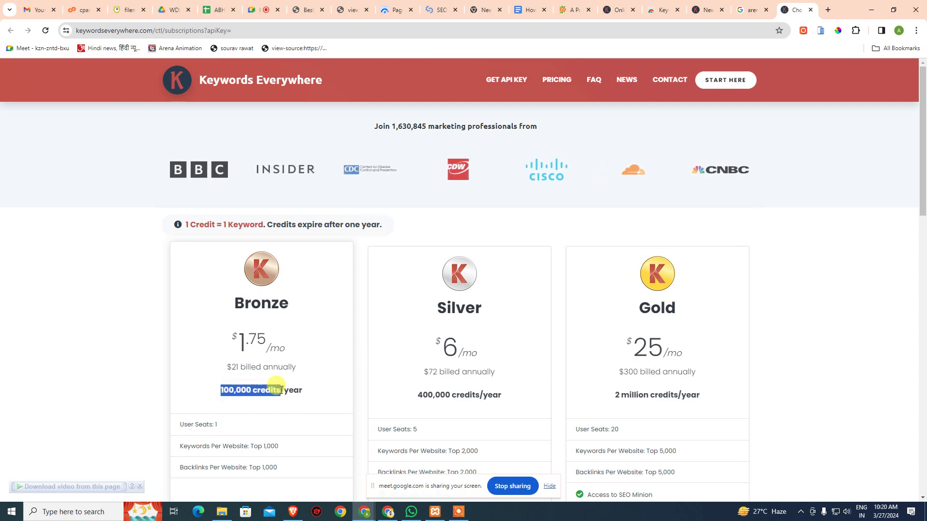
click(299, 392)
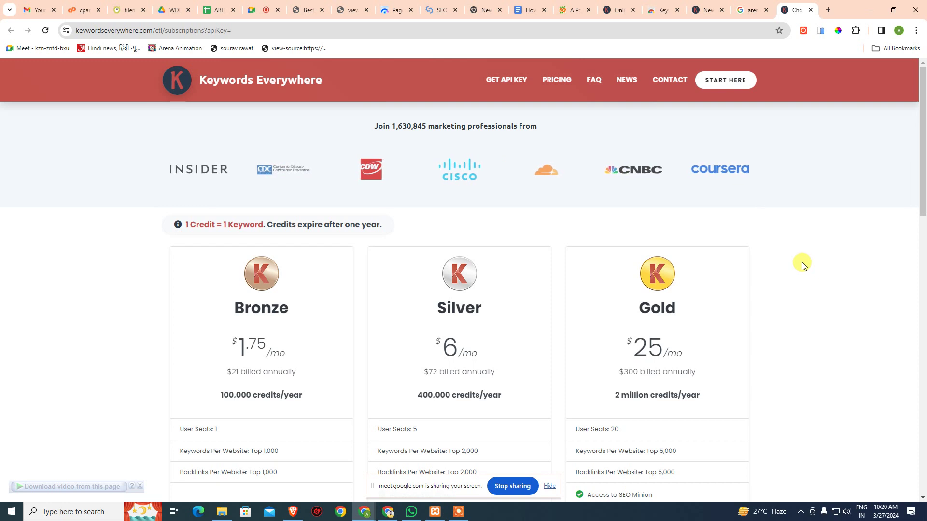
Close the subscription plans page and return to the "arena animation" search results
click(810, 10)
scroll(834, 248, down, 4)
scroll(831, 247, up, 4)
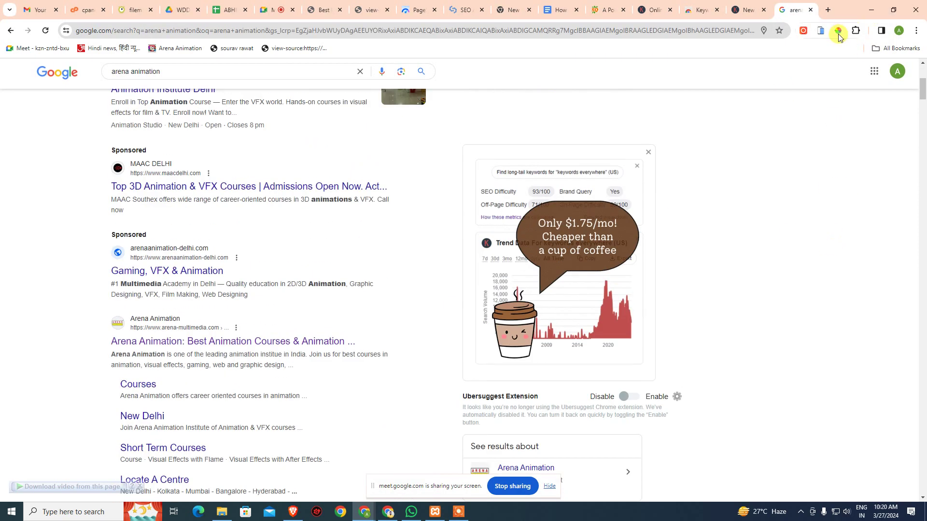
Look through the installed extensions list from the search results page and close it
click(855, 30)
scroll(772, 203, down, 2)
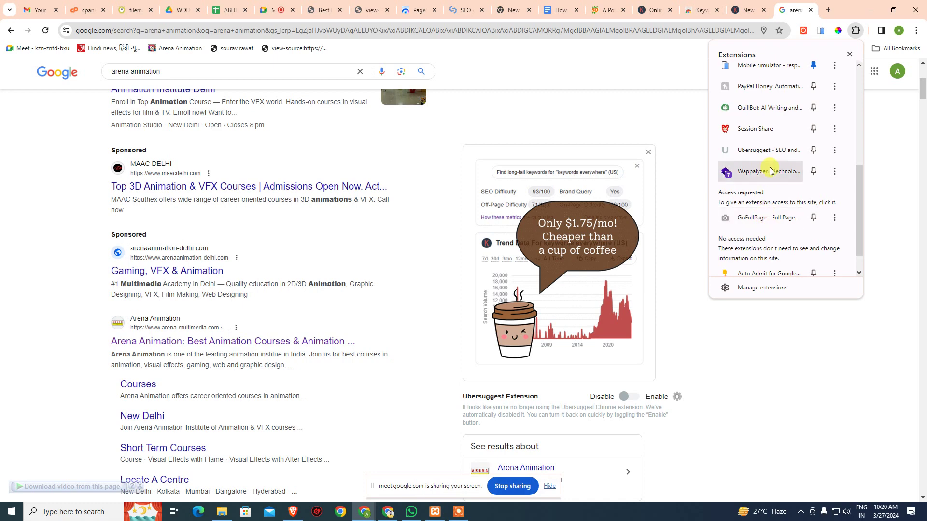
click(662, 123)
Close the search results, the extension's post-install page and its Chrome Web Store page
middle_click(788, 13)
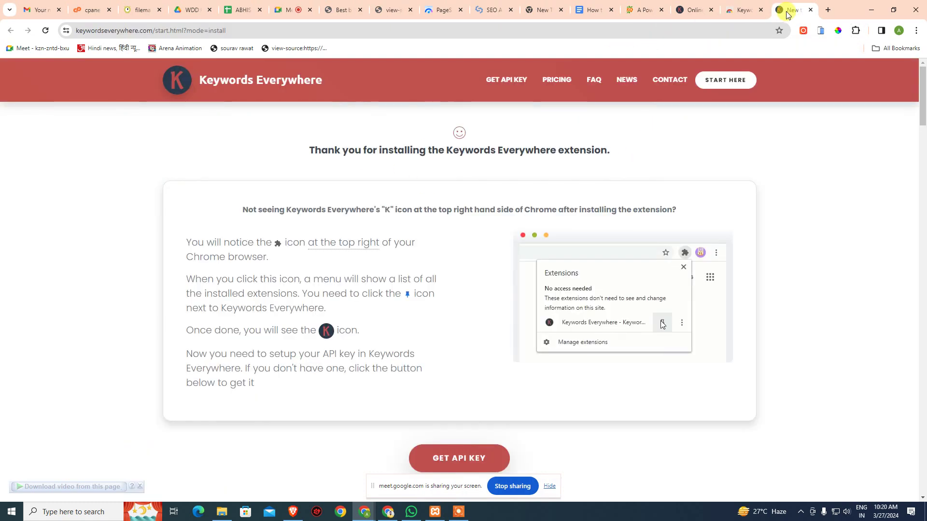
middle_click(795, 14)
middle_click(799, 14)
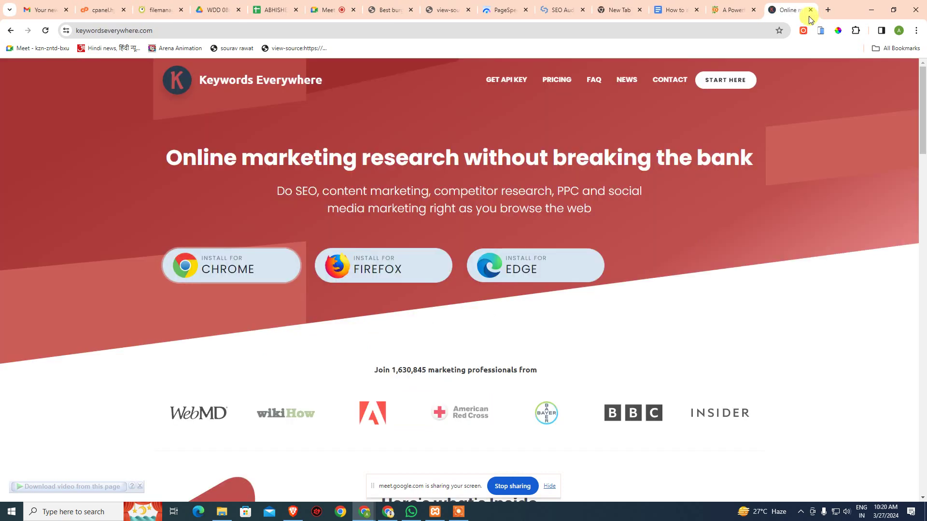
Close the remaining Keywords Everywhere pages and return to the tools list in the "How to audit Your website for SEO?" document
middle_click(795, 15)
middle_click(782, 15)
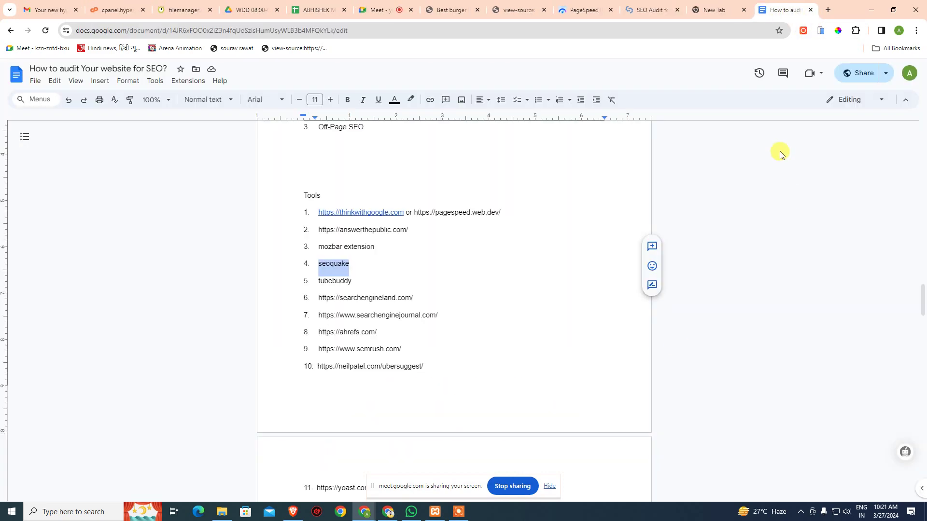
triple_click(811, 295)
scroll(804, 254, up, 2)
click(803, 254)
scroll(318, 358, down, 2)
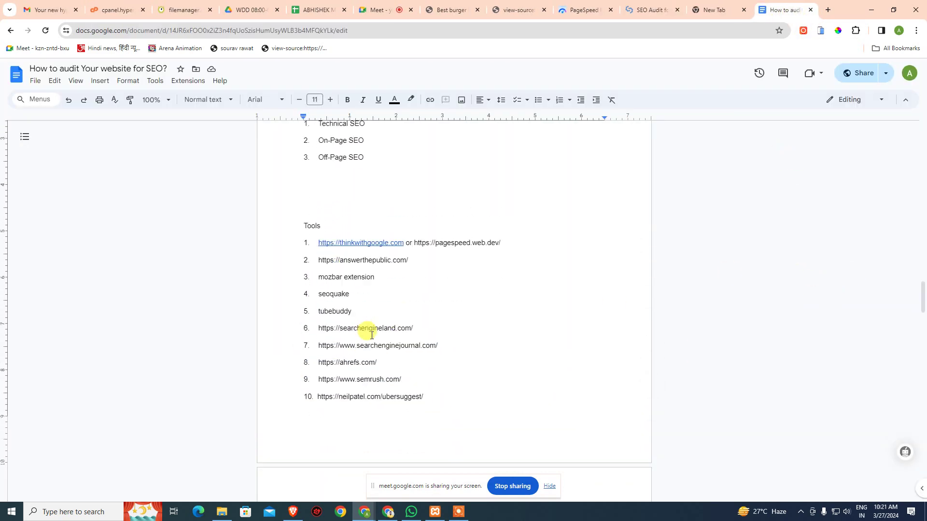
Copy "searchengineland" from item 6 of the tools list and search Google for it in a new tab
drag(316, 298, 414, 296)
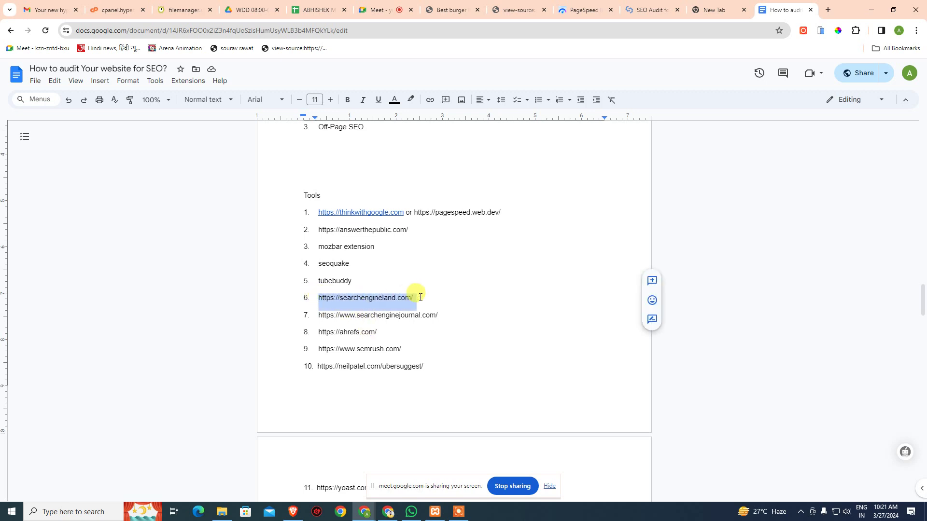
scroll(363, 396, up, 3)
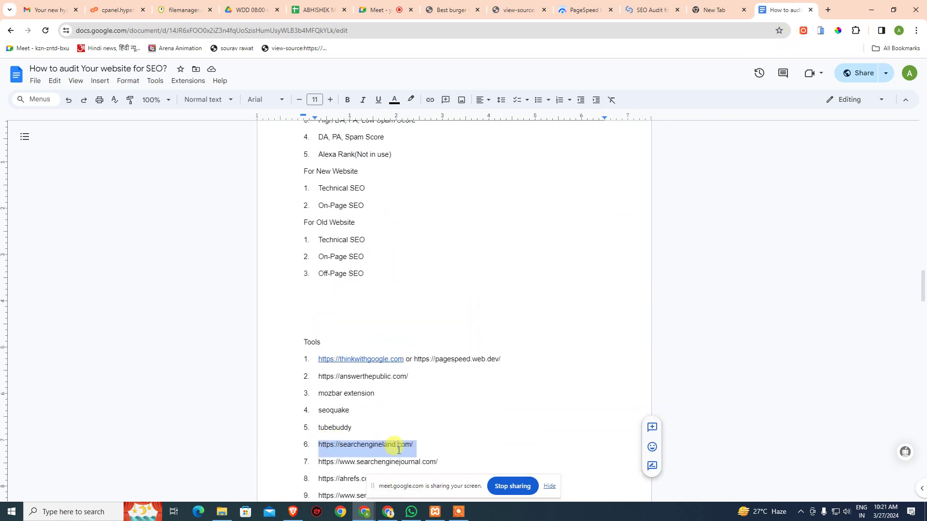
click(392, 443)
double_click(391, 446)
key(ctrl+c)
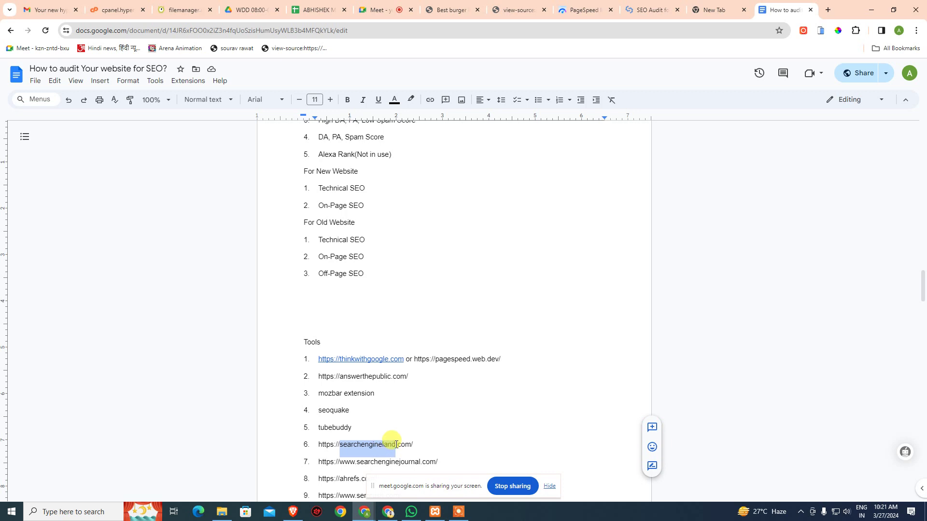
click(829, 9)
key(ctrl+v)
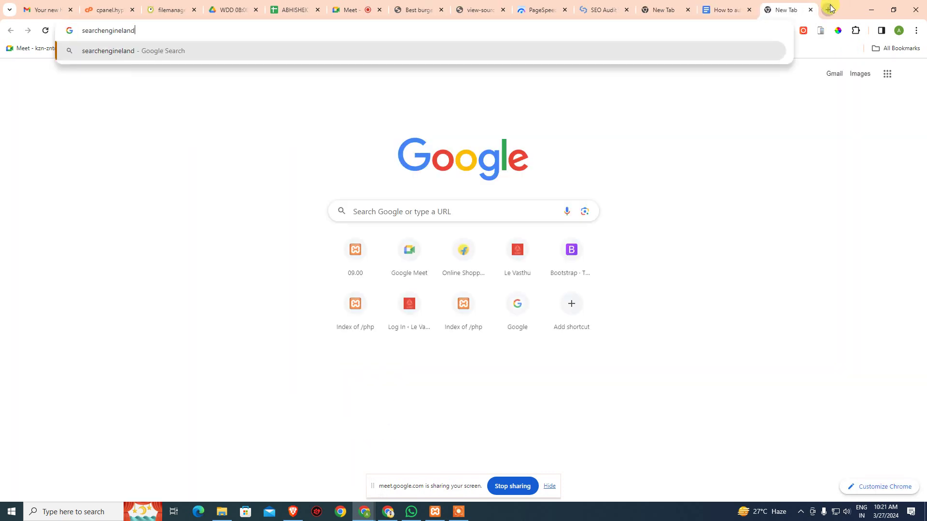
key(Return)
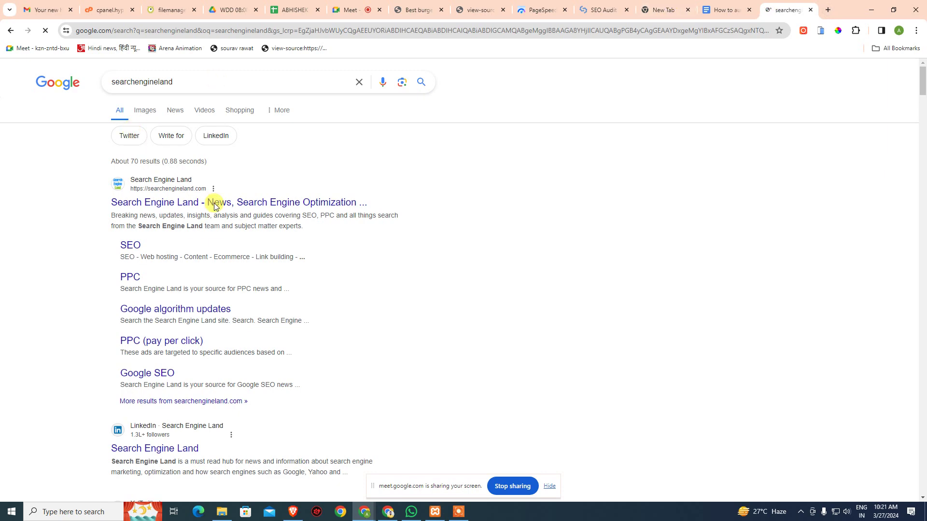
Open Search Engine Land's SEO section from the search results and look through its introduction and latest articles
click(147, 245)
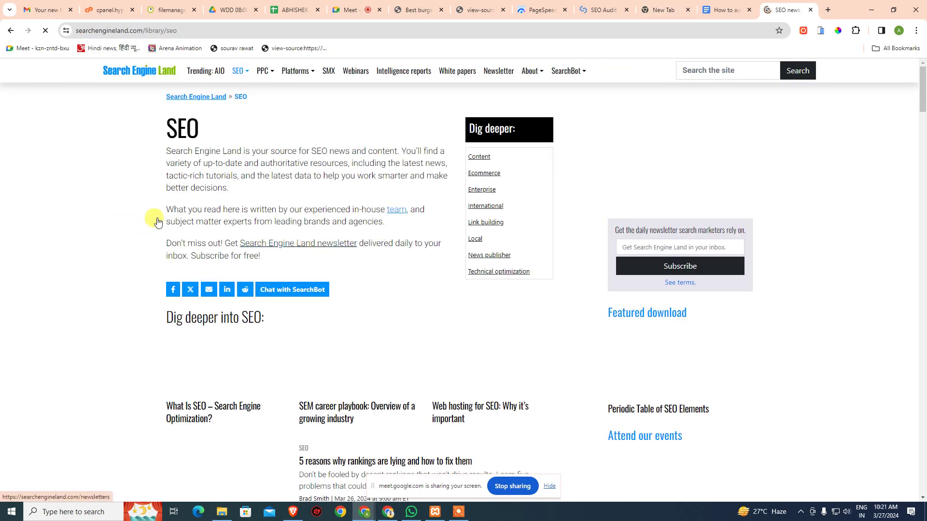
scroll(334, 211, down, 5)
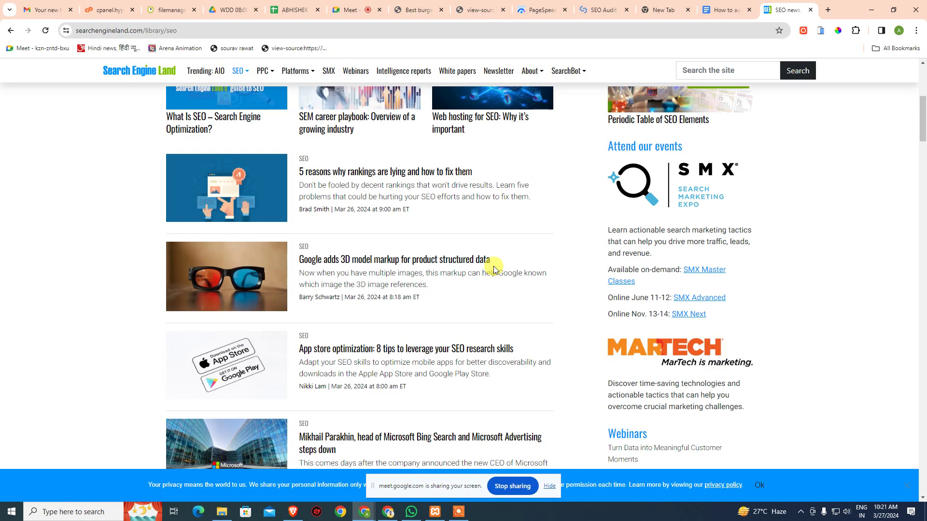
scroll(494, 269, up, 2)
scroll(441, 269, up, 4)
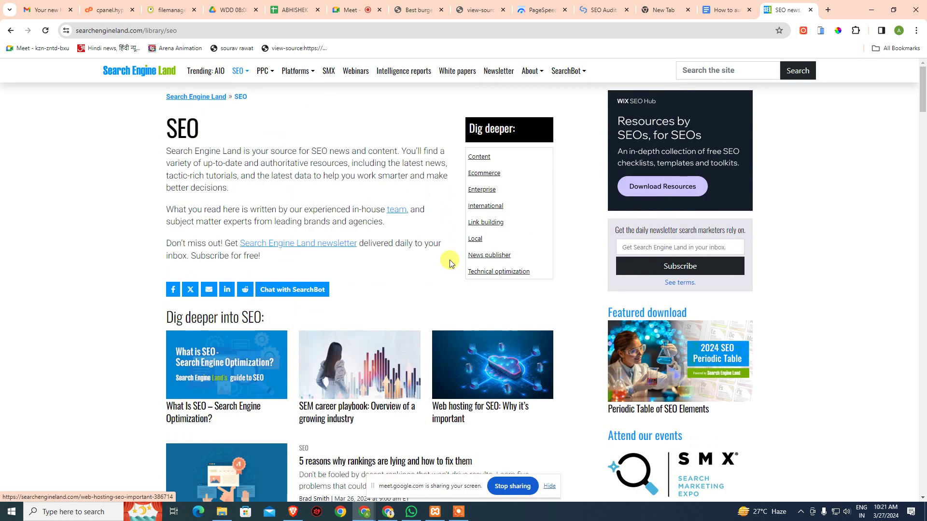
drag(166, 147, 440, 244)
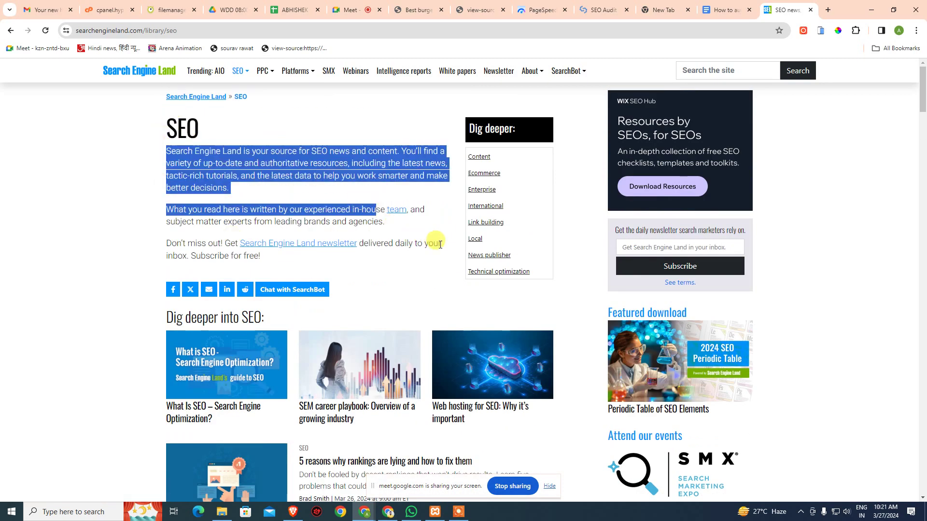
click(427, 287)
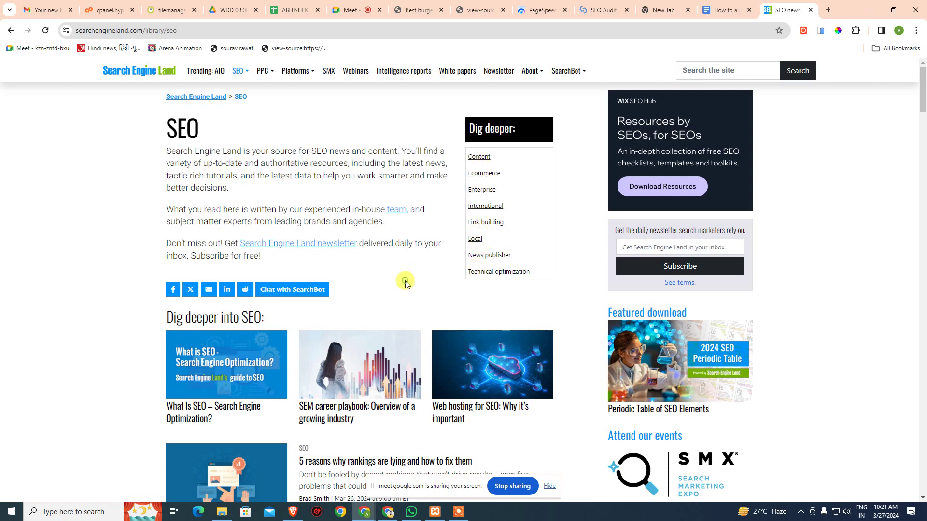
Open google.com/alerts in a new tab
click(833, 14)
text(go)
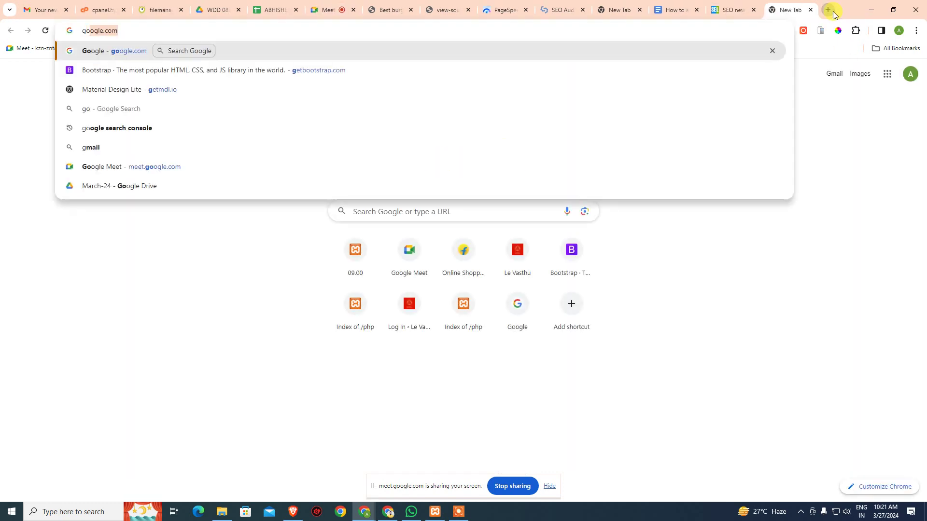
text(ogle.com)
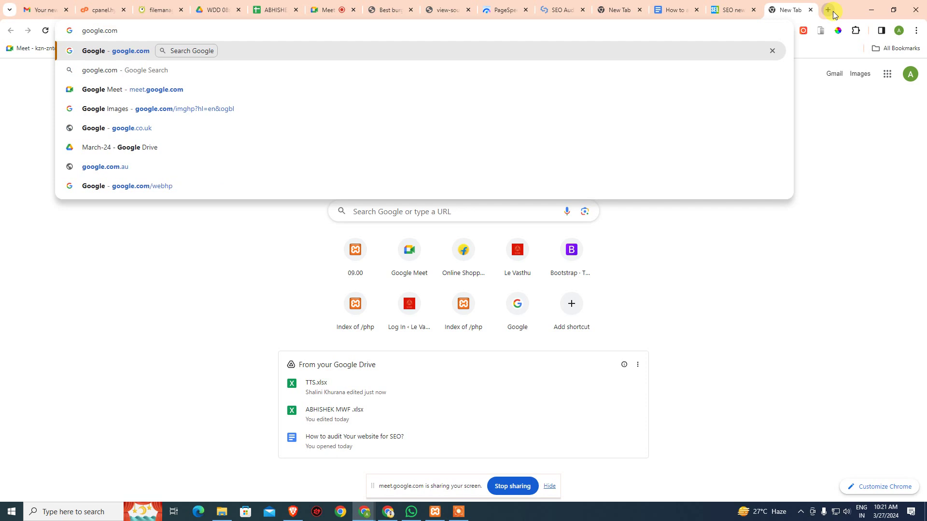
text(/aler)
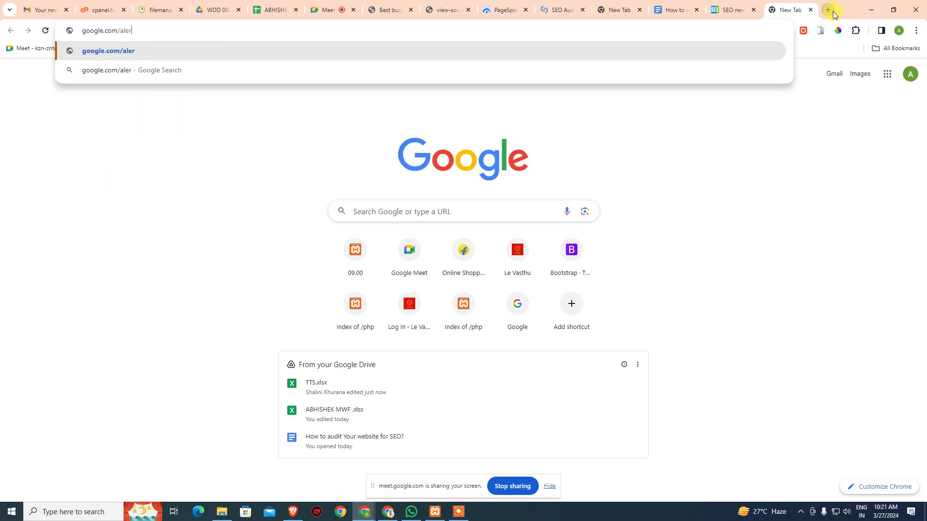
text(ts)
key(Return)
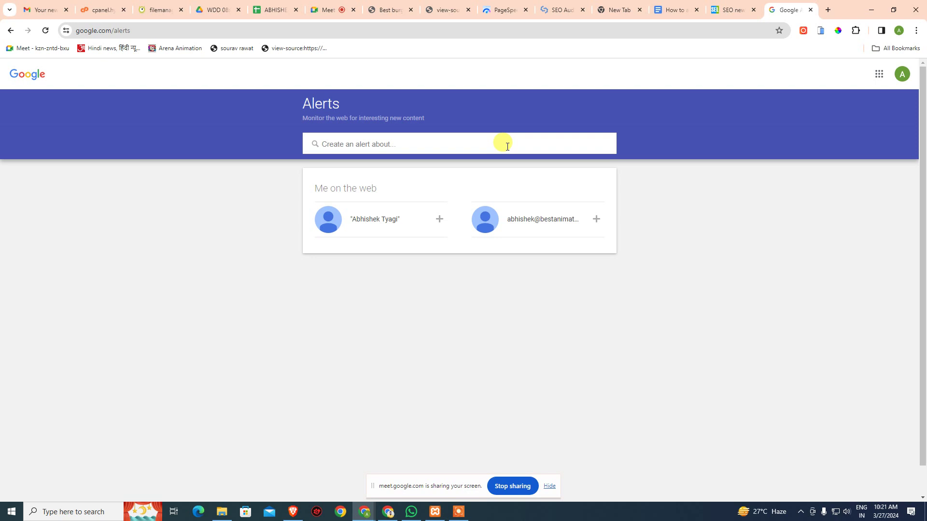
Enter "animation" as the alert topic and look through the news and web results in the alert preview
scroll(505, 142, down, 1)
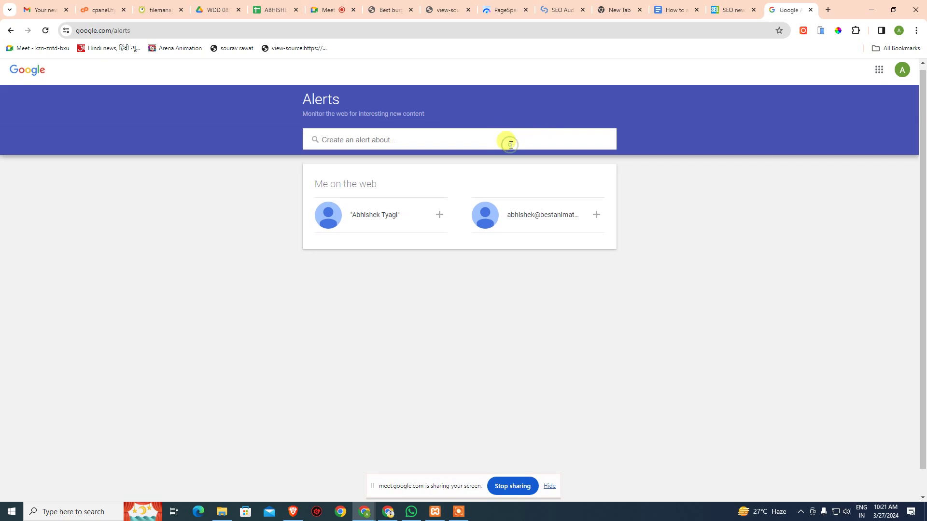
scroll(508, 143, up, 1)
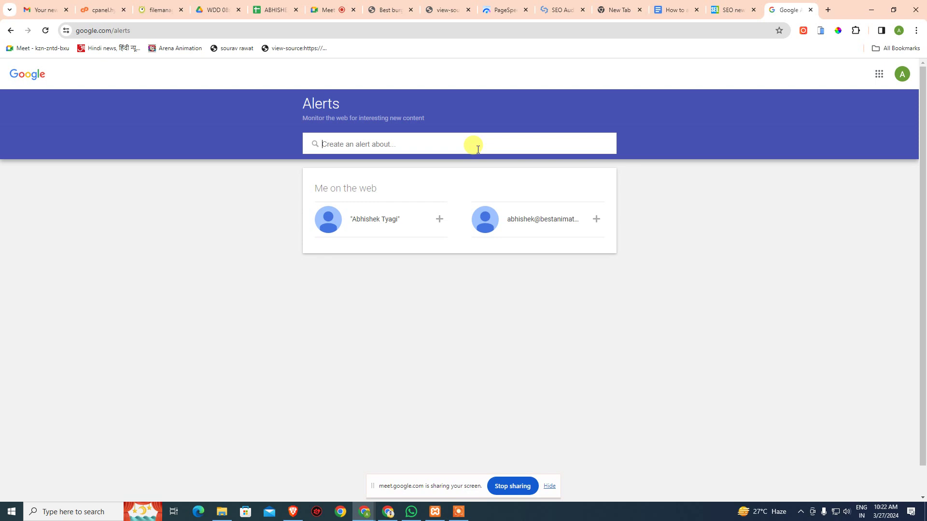
text(animation)
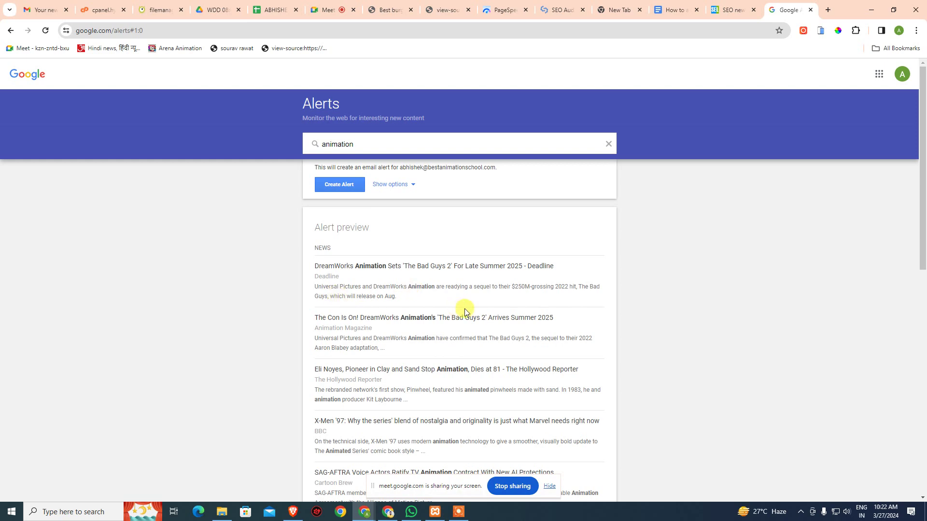
scroll(434, 314, down, 7)
scroll(406, 368, down, 3)
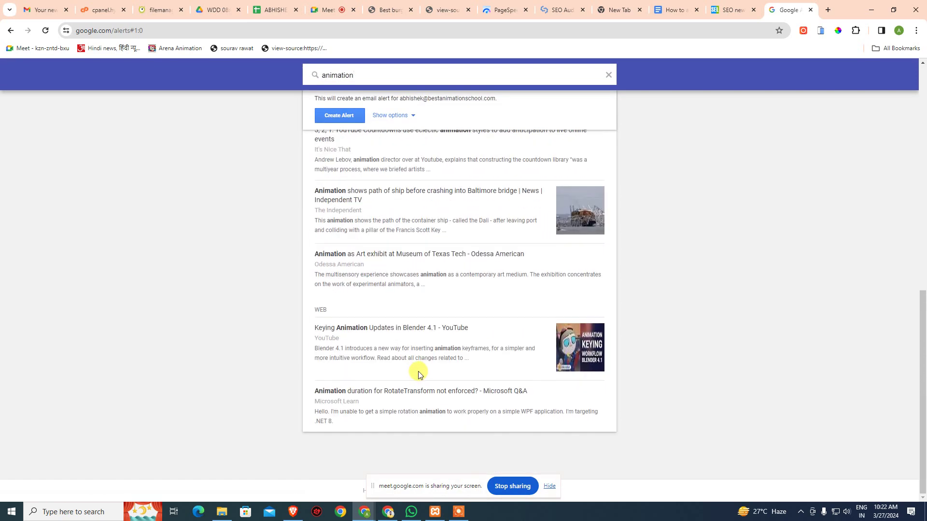
scroll(418, 372, up, 8)
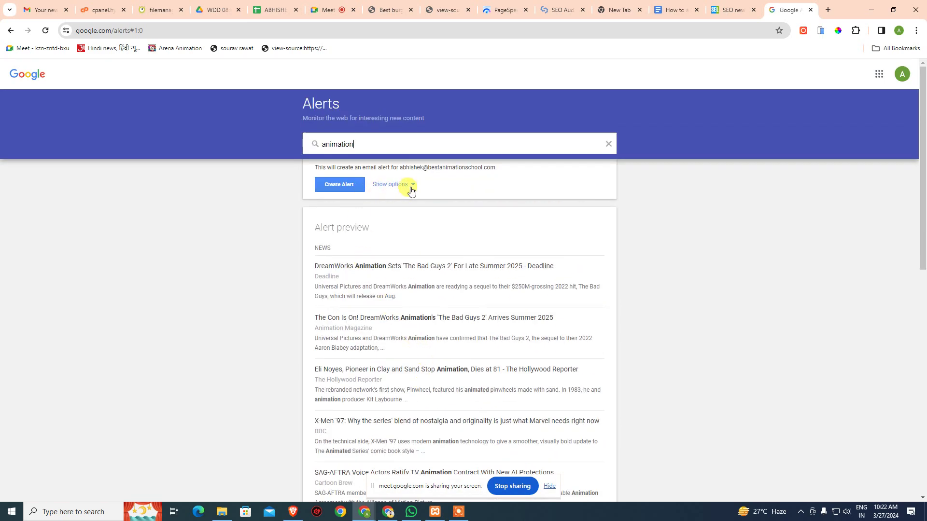
Show the alert's options and look at the available source types, leaving Sources on Automatic
click(410, 185)
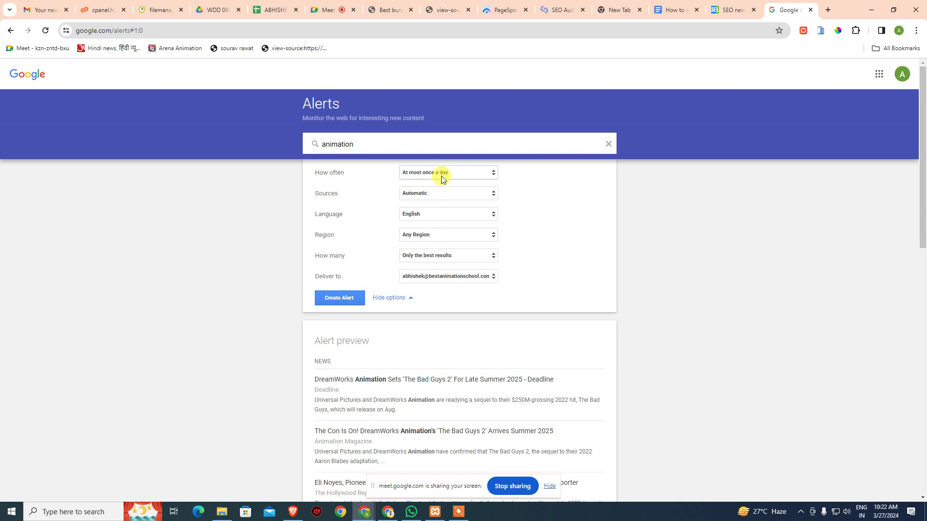
click(413, 196)
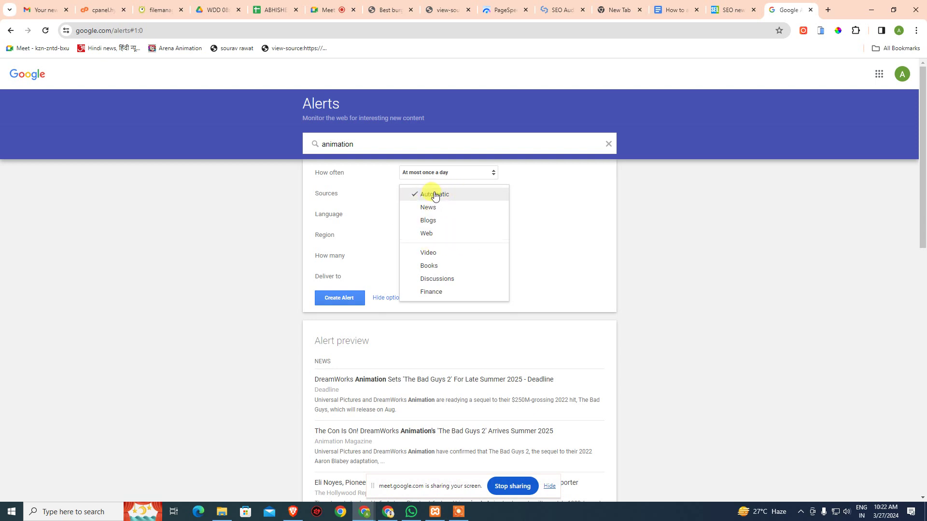
click(570, 241)
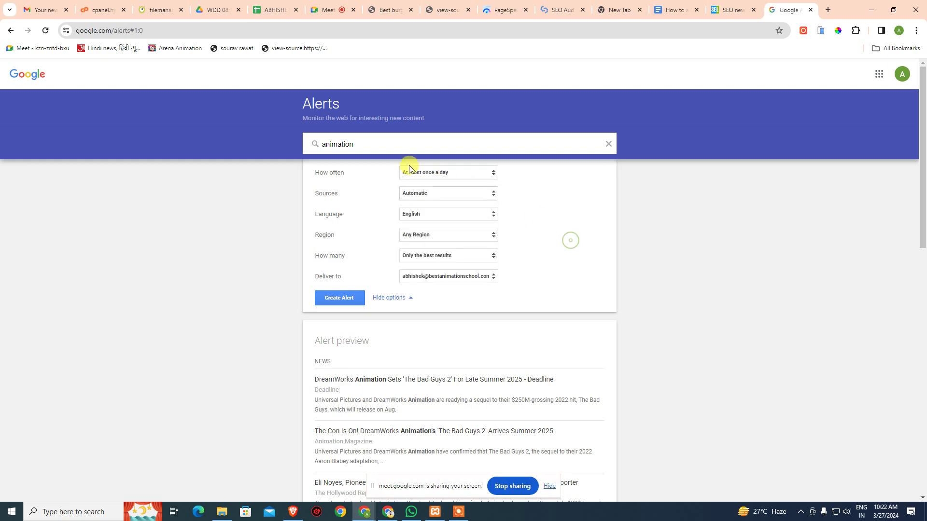
Replace the alert topic with "vfx" and look through its preview results
click(383, 144)
double_click(384, 144)
text(v)
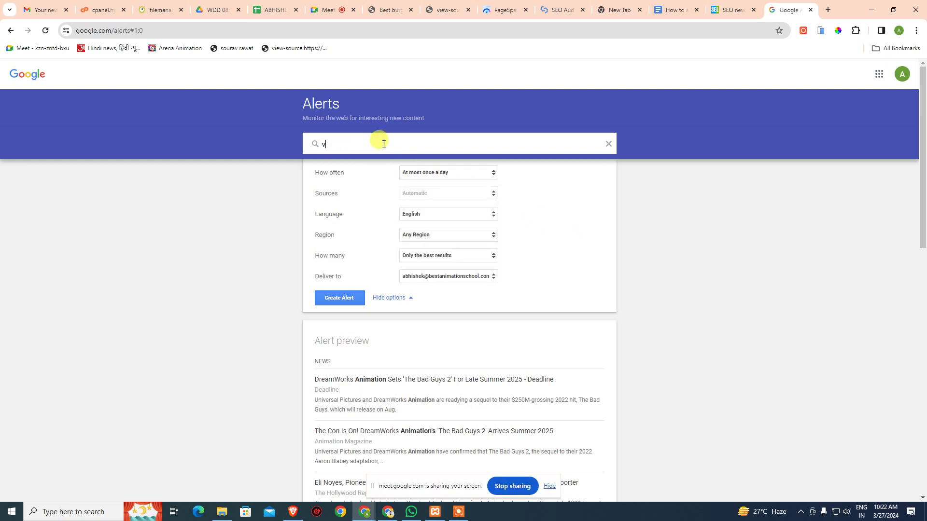
text(fx)
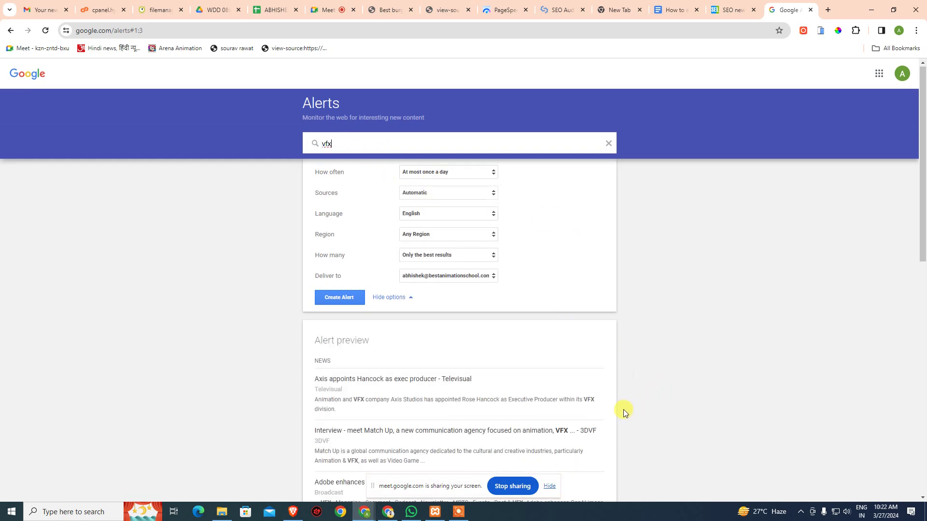
scroll(388, 300, down, 3)
scroll(388, 301, up, 1)
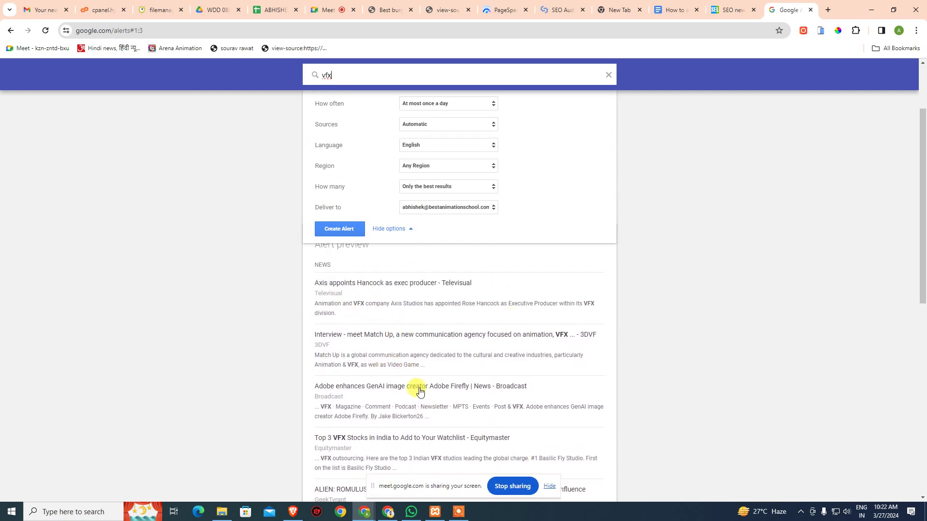
Replace the alert topic with "gaming" and look at its preview results
key(BackSpace)
key(BackSpace)
key(BackSpace)
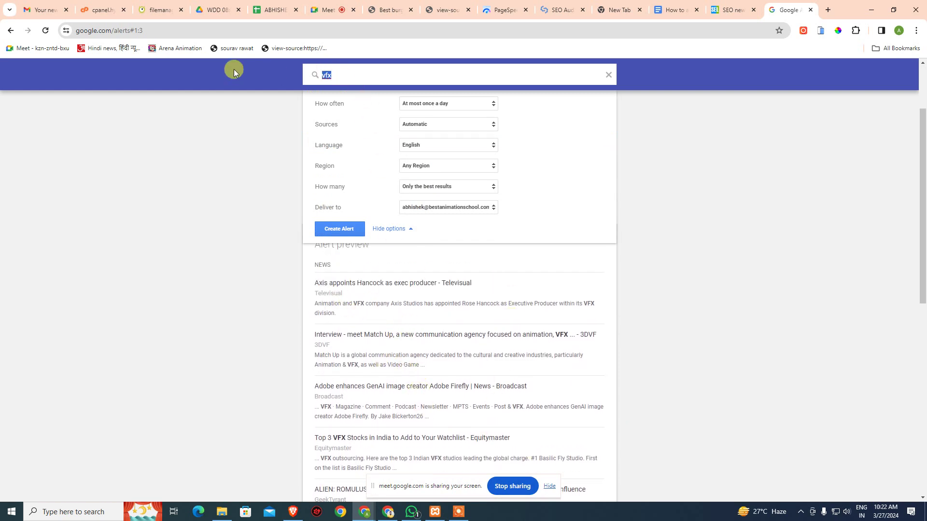
text(gaming)
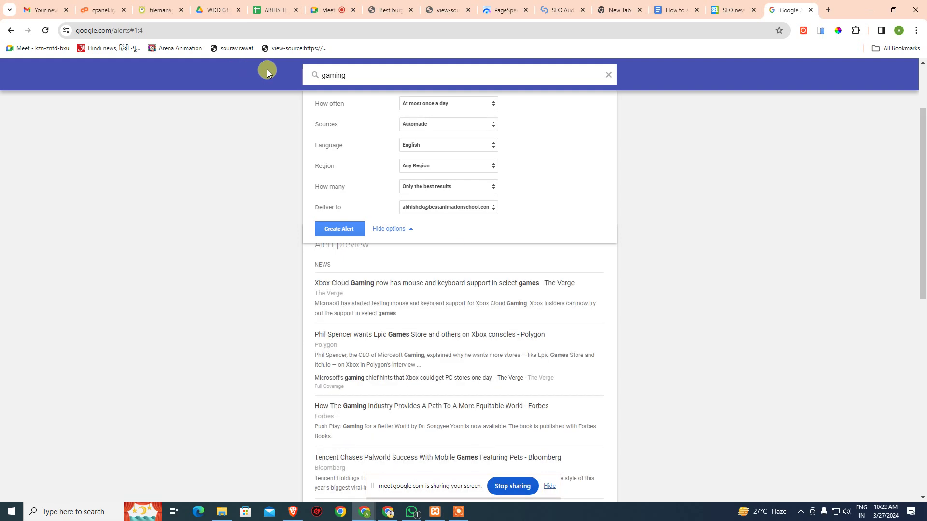
scroll(499, 292, up, 2)
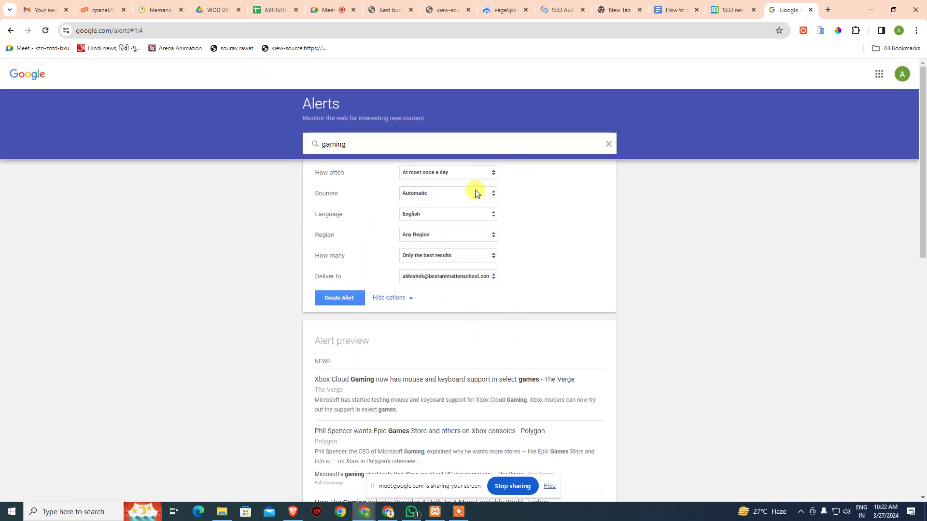
Change the alert topic to "web design" and review its preview results
drag(377, 145, 172, 133)
text(we)
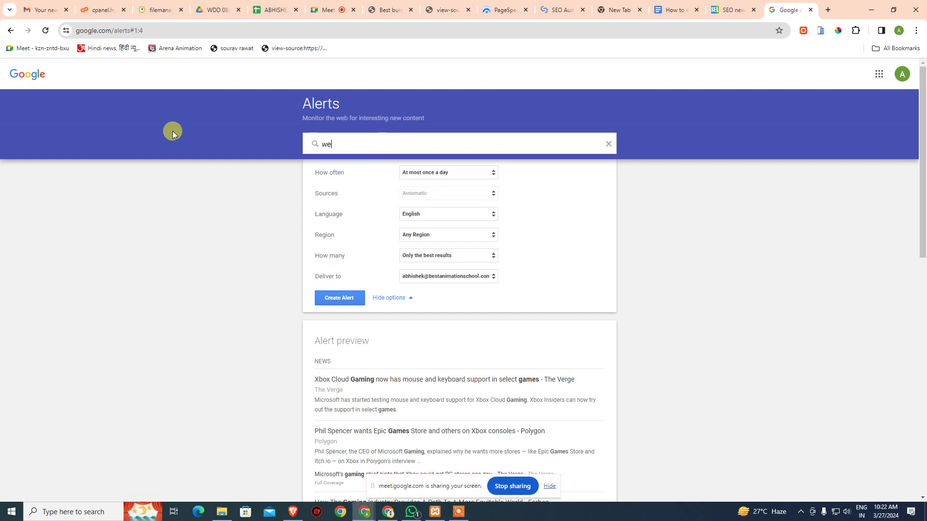
text(b design)
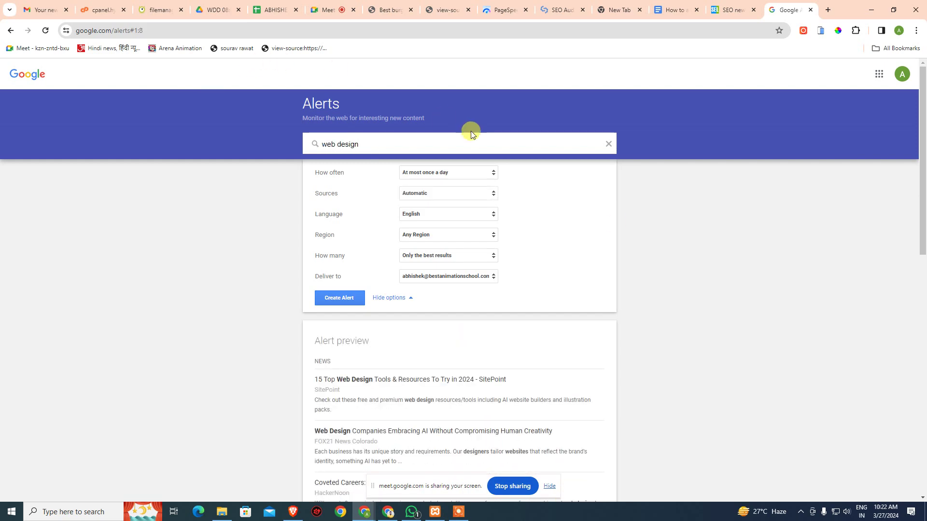
scroll(713, 331, down, 2)
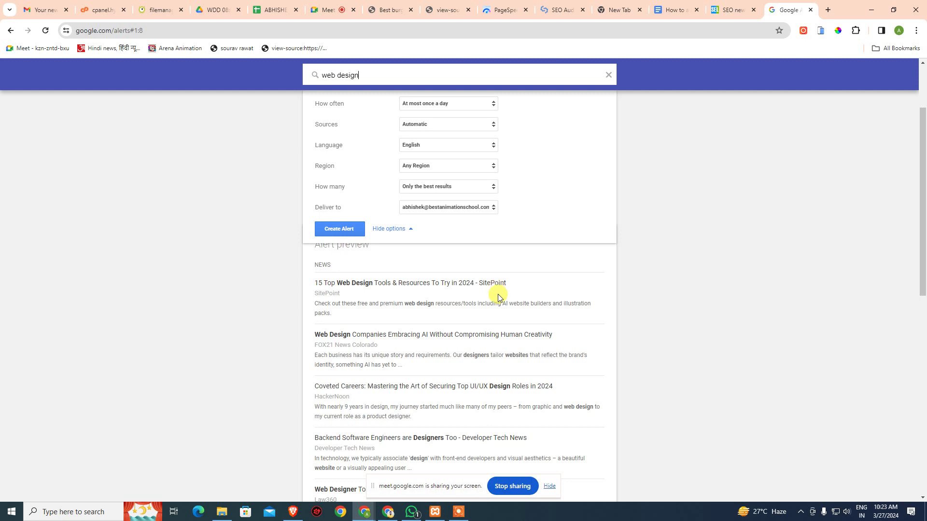
scroll(496, 295, up, 2)
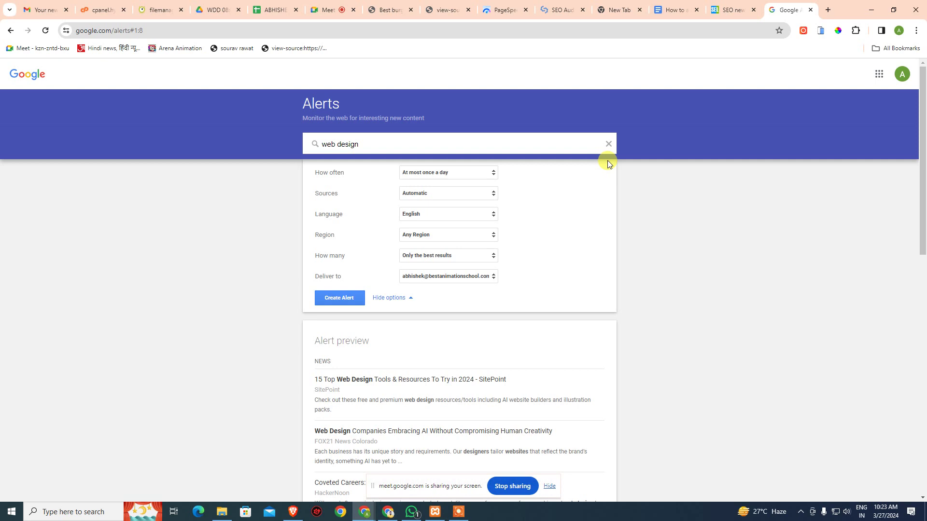
Look at the frequency options for the "web design" alert without changing them, and close Google Alerts
click(445, 175)
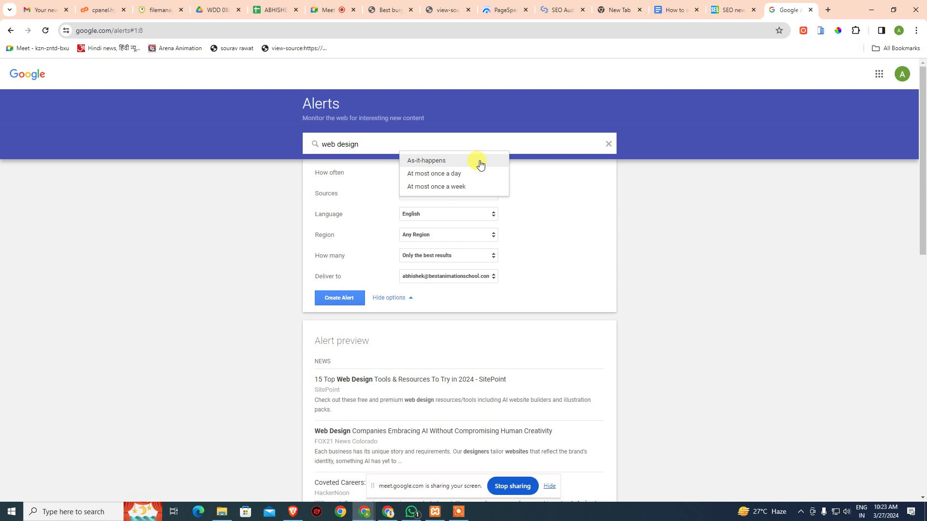
click(782, 329)
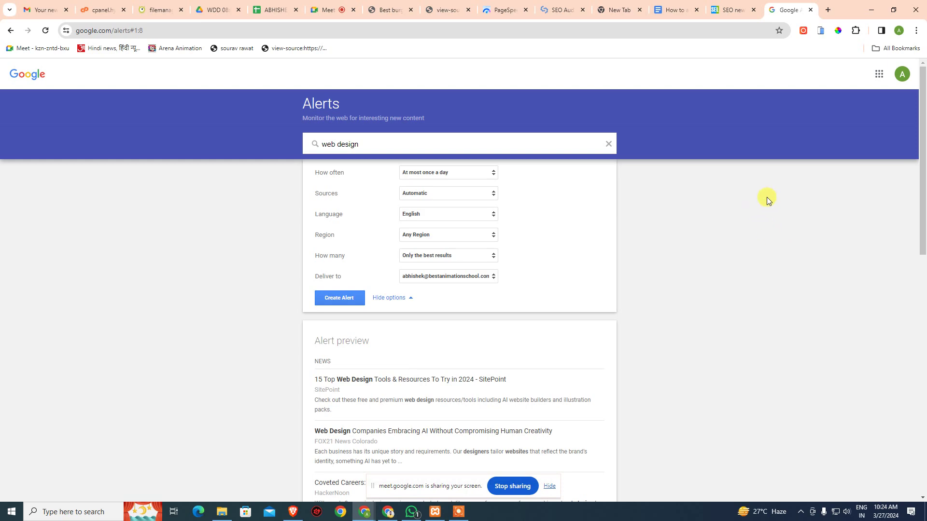
middle_click(794, 10)
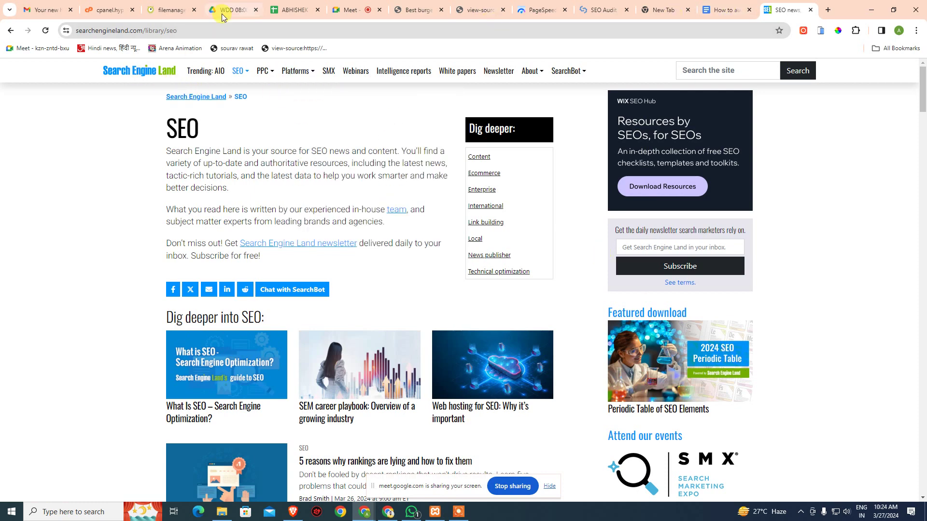
Copy "searchenginejournal" from the Tools list in the website audit document and search Google for it in a new tab
click(724, 10)
scroll(496, 377, down, 2)
click(366, 366)
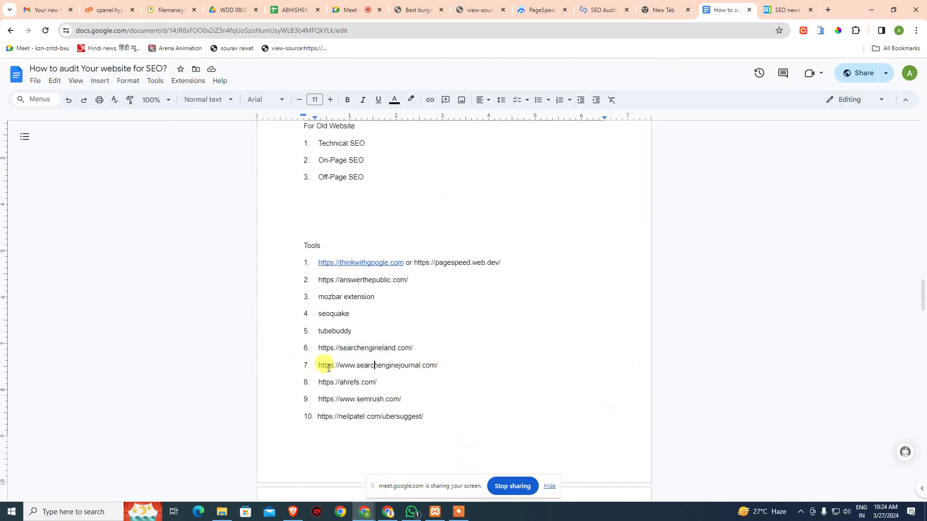
drag(359, 367, 420, 365)
key(ctrl+c)
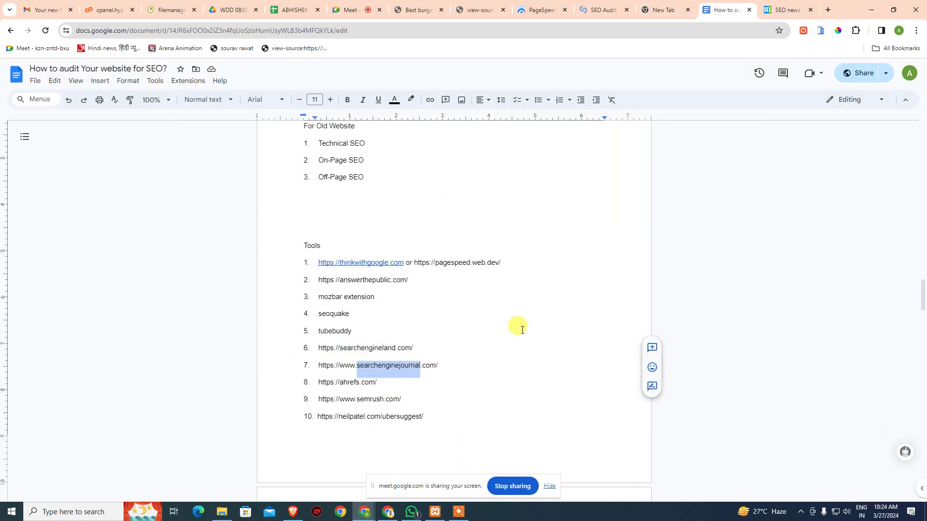
click(826, 9)
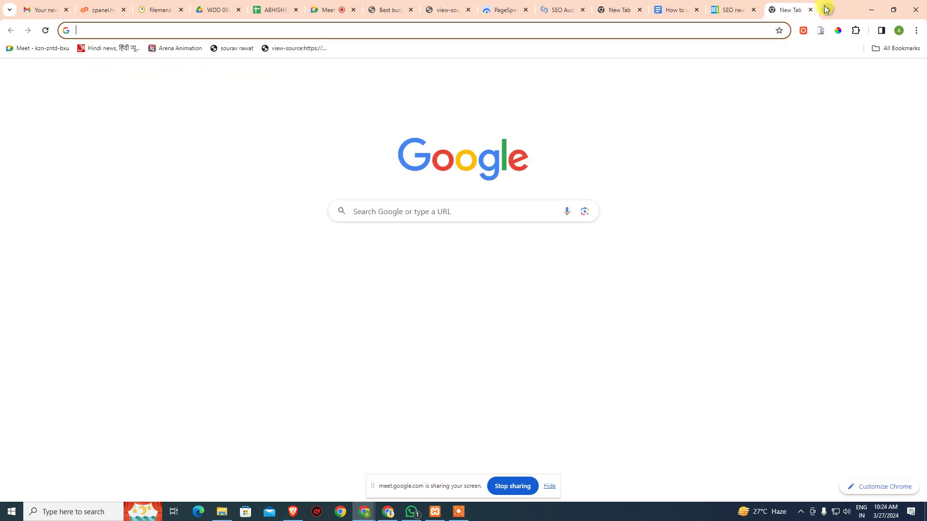
key(ctrl+v)
key(Return)
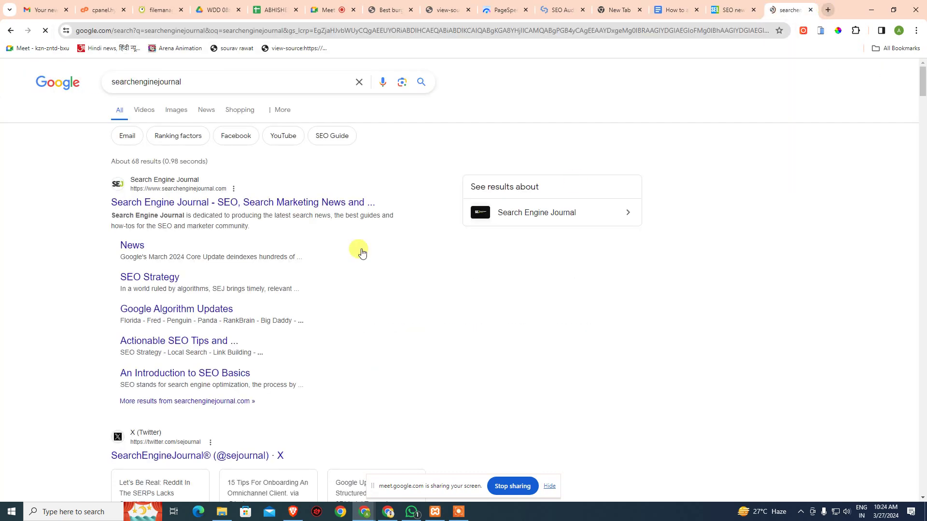
View Search Engine Journal's SEO Strategy page from the search results and return to the results
click(210, 273)
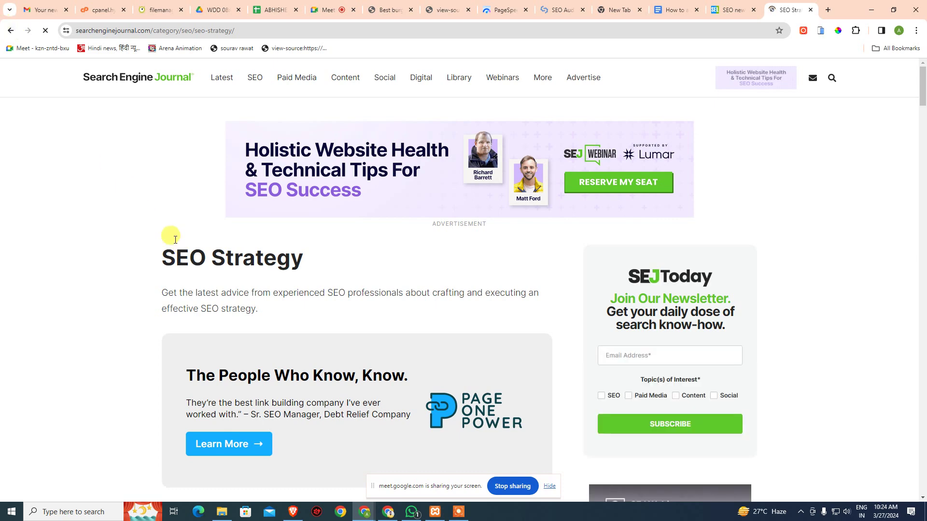
double_click(11, 30)
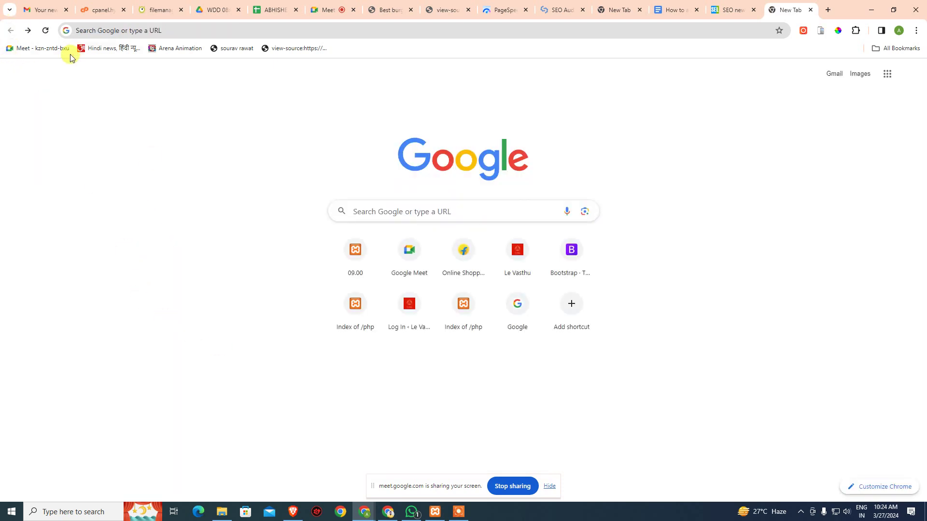
click(28, 31)
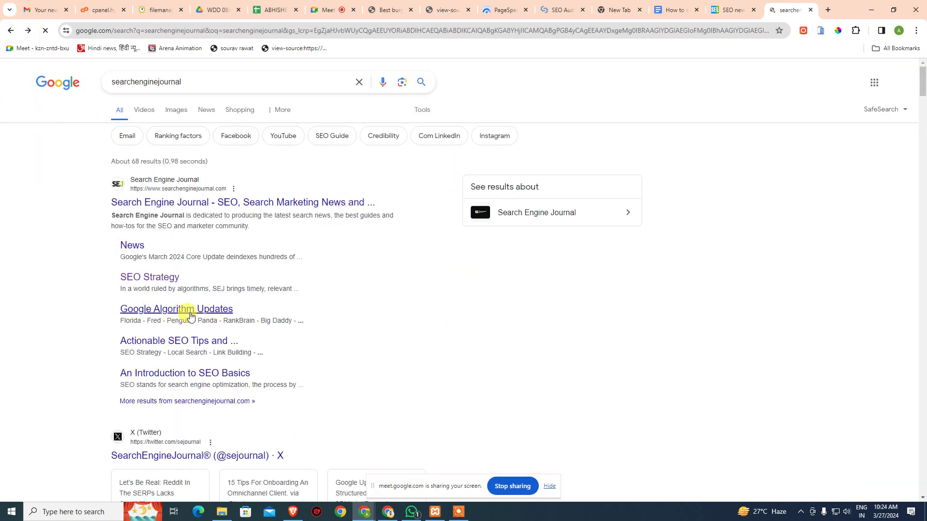
Look through Search Engine Journal's Google Algorithm Updates page, and close it together with the Search Engine Land page
click(220, 308)
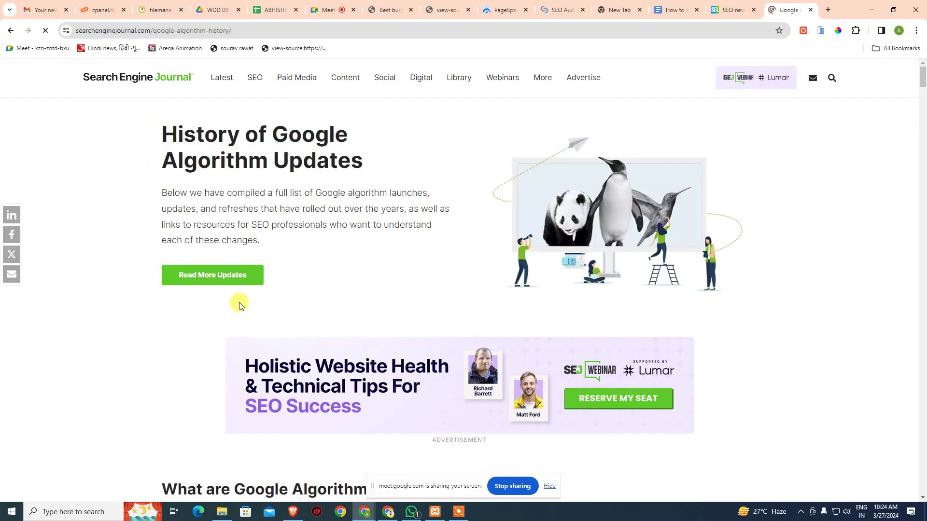
scroll(306, 155, down, 4)
scroll(386, 178, down, 5)
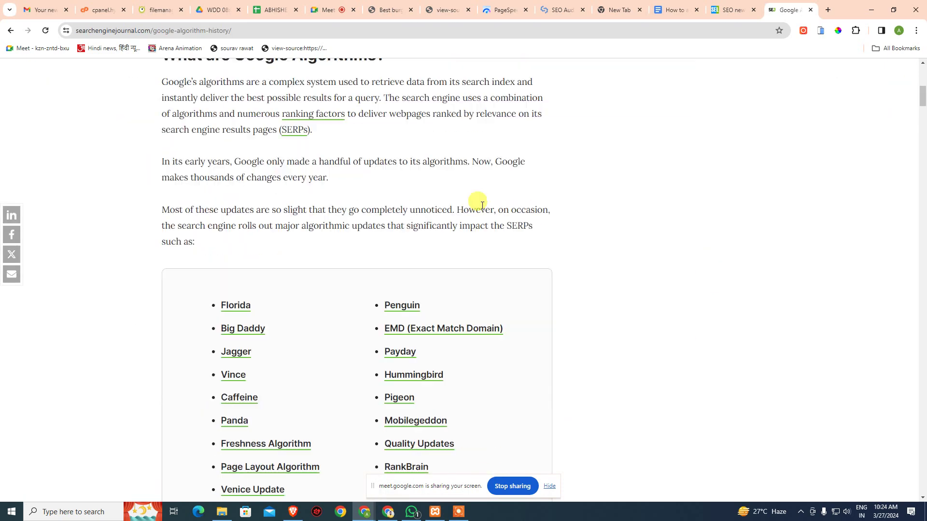
scroll(676, 203, down, 2)
scroll(724, 217, down, 2)
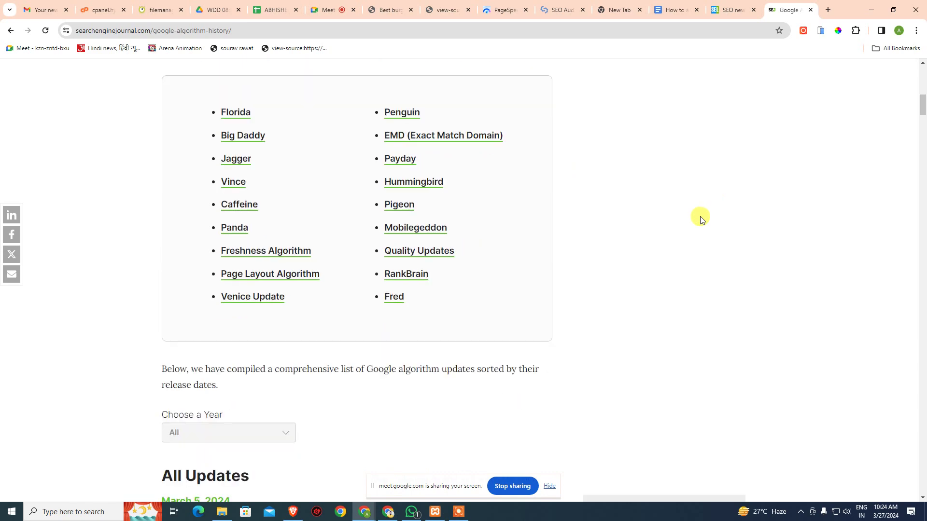
scroll(666, 269, up, 6)
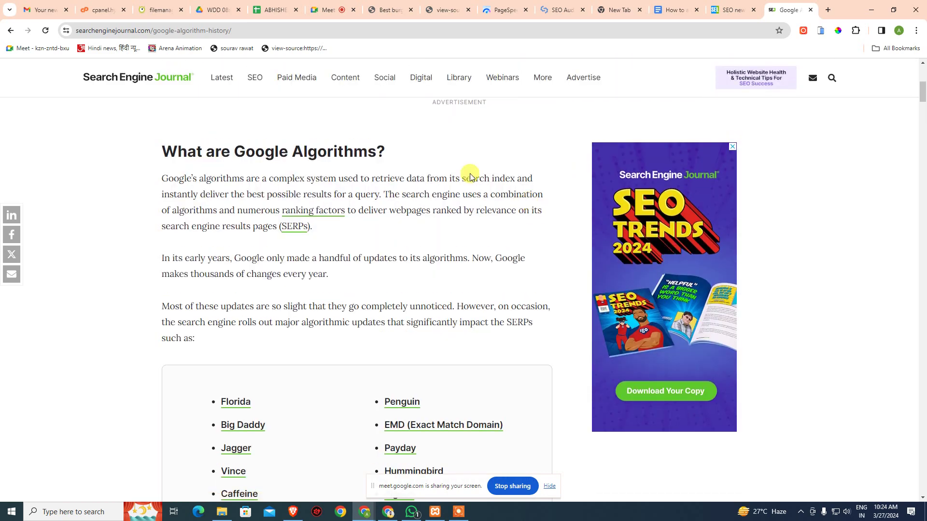
scroll(560, 263, up, 5)
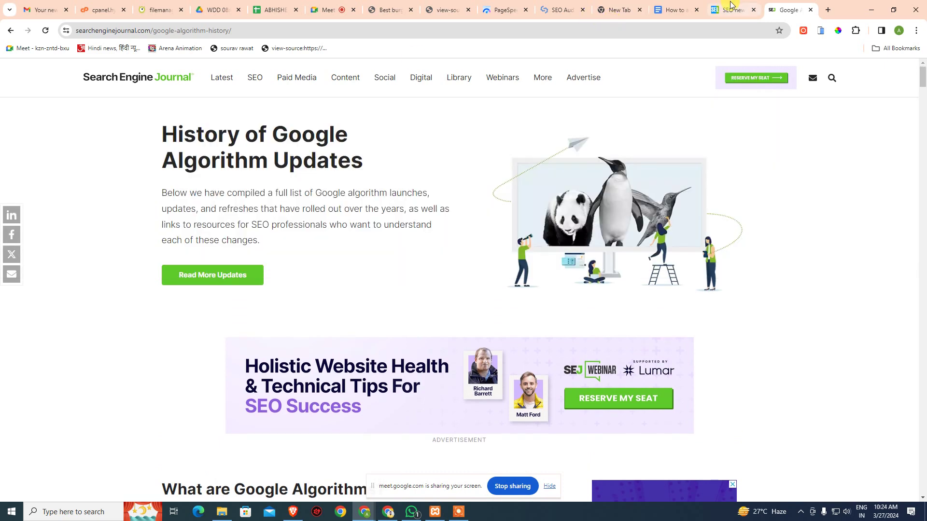
middle_click(790, 15)
middle_click(777, 12)
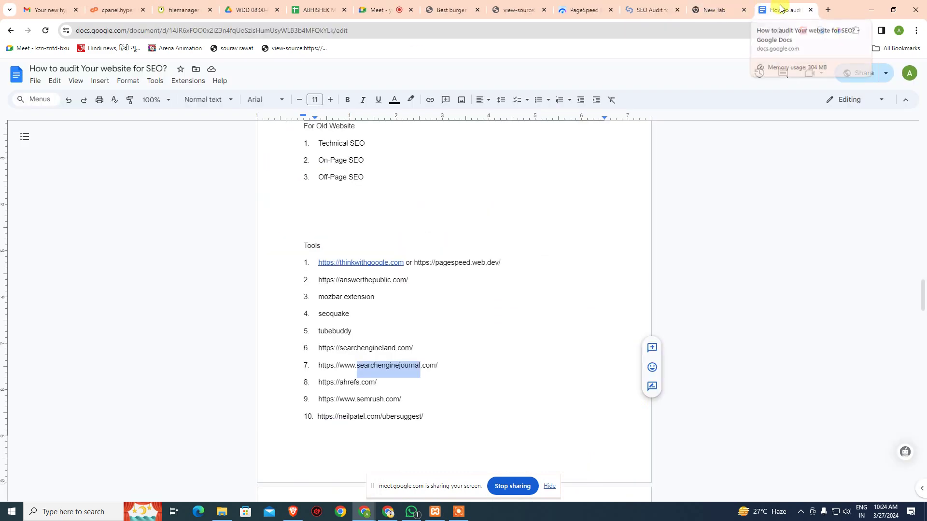
Look back over the document's On-Page and Off-Page audit checklists and switch to the PageSpeed Insights report
click(751, 274)
scroll(751, 274, up, 7)
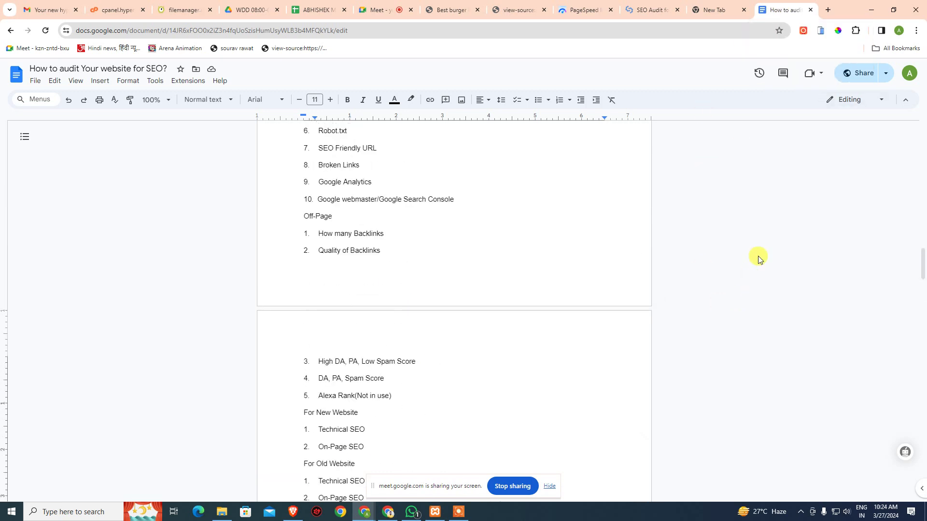
scroll(774, 245, up, 3)
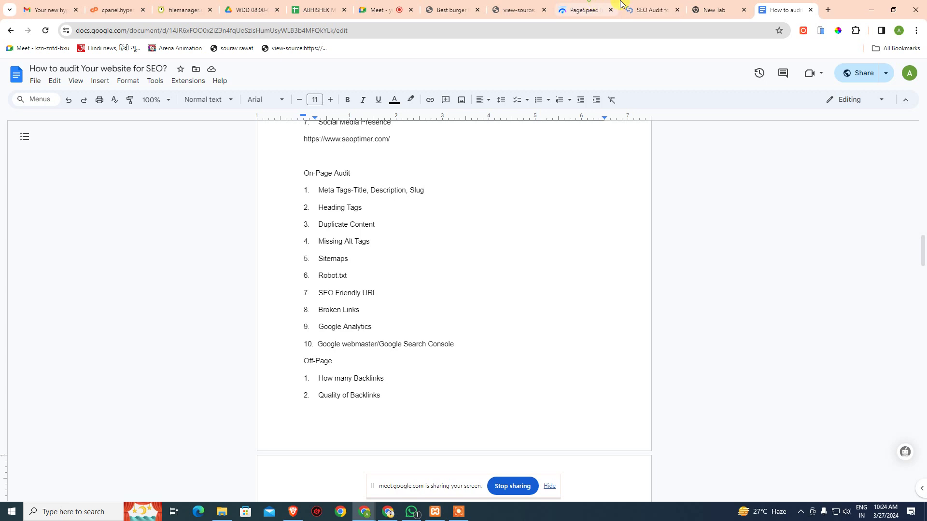
click(585, 9)
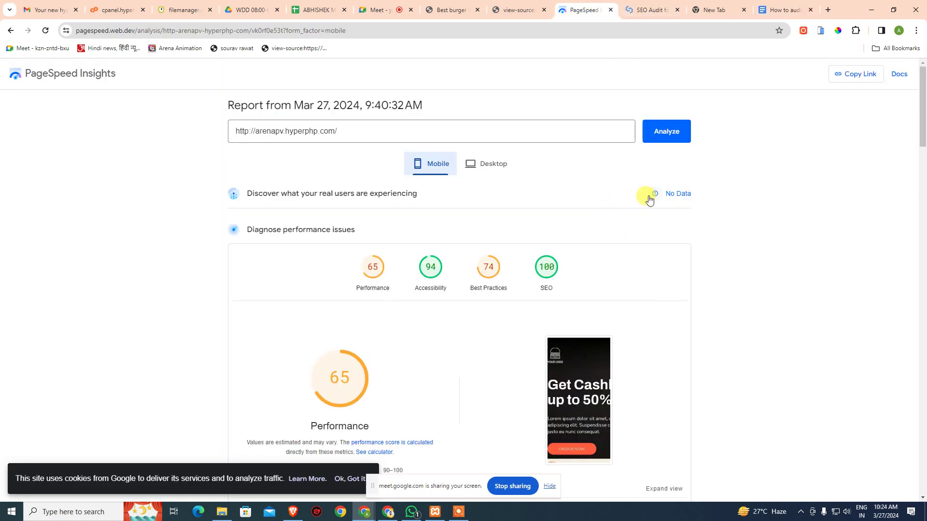